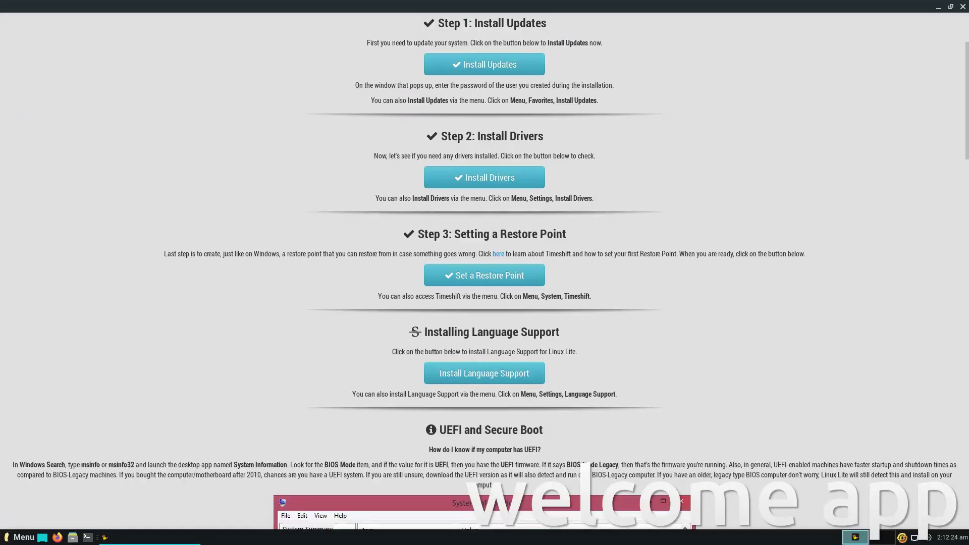
- Start installing the available system updates after authenticating with the administrator password
{"action": "left_click", "coordinate": [446, 73]}
{"action": "type", "text": "••"}
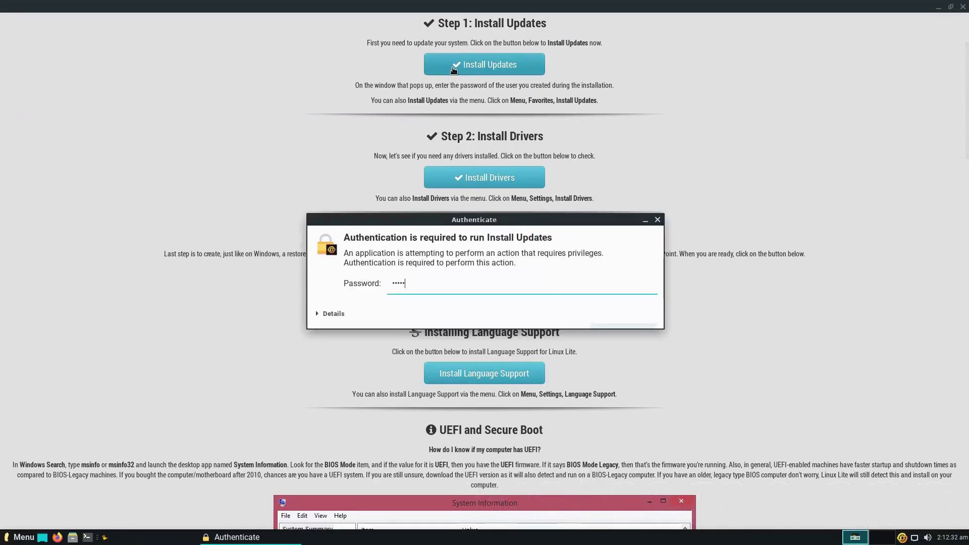
{"action": "key", "text": "Return"}
{"action": "scroll", "coordinate": [797, 330], "scroll_direction": "down", "scroll_amount": 3}
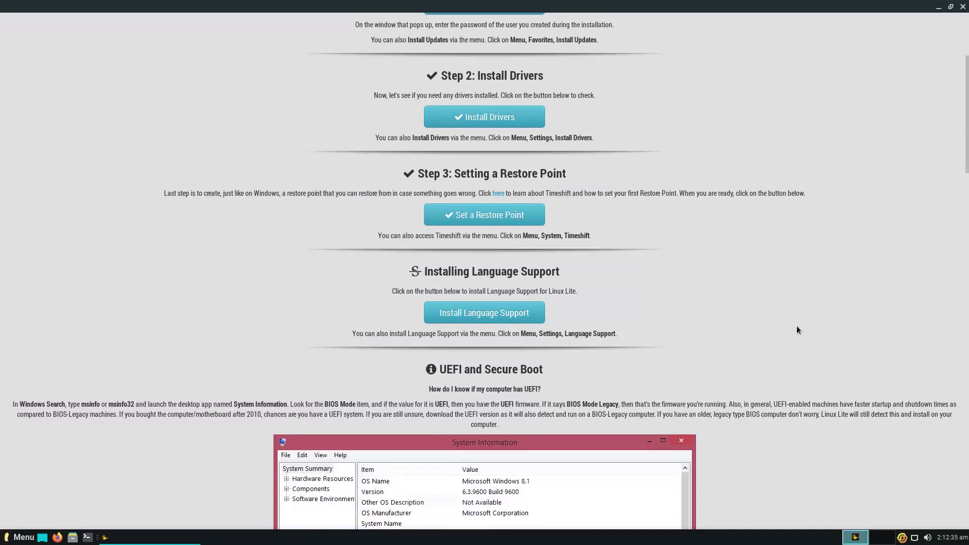
{"action": "left_click", "coordinate": [659, 362]}
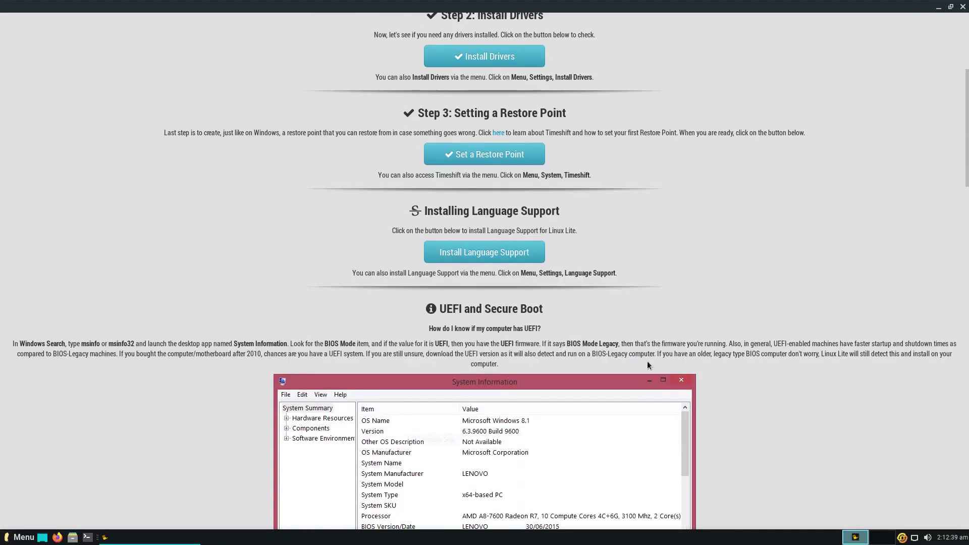
- Switch the desktop to the Dark Theme and dismiss the confirmation message
{"action": "left_click", "coordinate": [840, 373]}
{"action": "scroll", "coordinate": [840, 374], "scroll_direction": "down", "scroll_amount": 3}
{"action": "scroll", "coordinate": [841, 376], "scroll_direction": "down", "scroll_amount": 10}
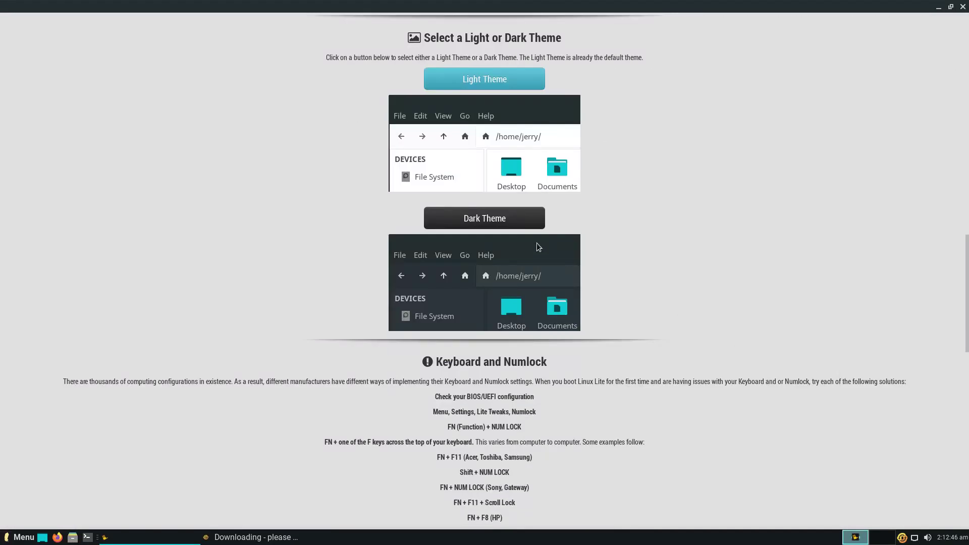
{"action": "left_click", "coordinate": [493, 222]}
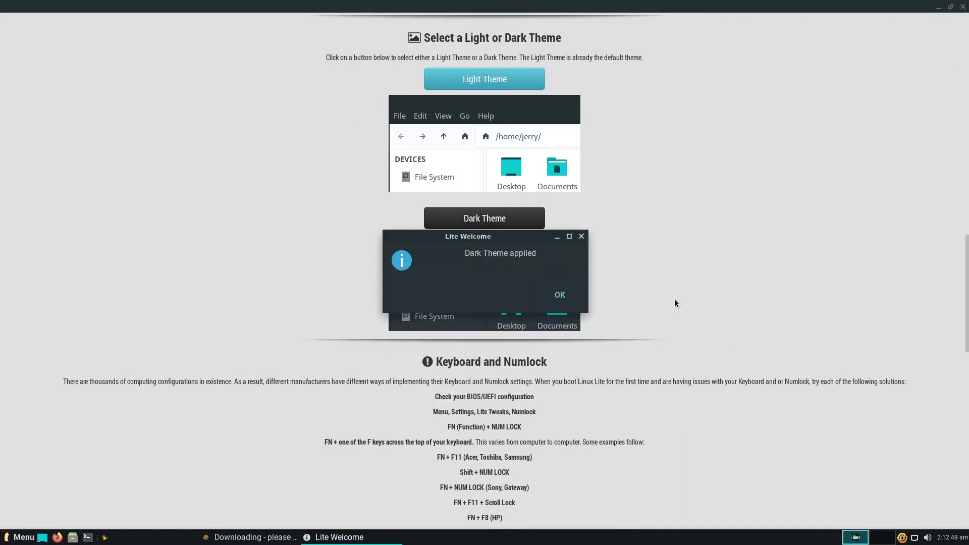
{"action": "left_click", "coordinate": [560, 295]}
{"action": "scroll", "coordinate": [780, 312], "scroll_direction": "down", "scroll_amount": 8}
{"action": "scroll", "coordinate": [782, 313], "scroll_direction": "down", "scroll_amount": 6}
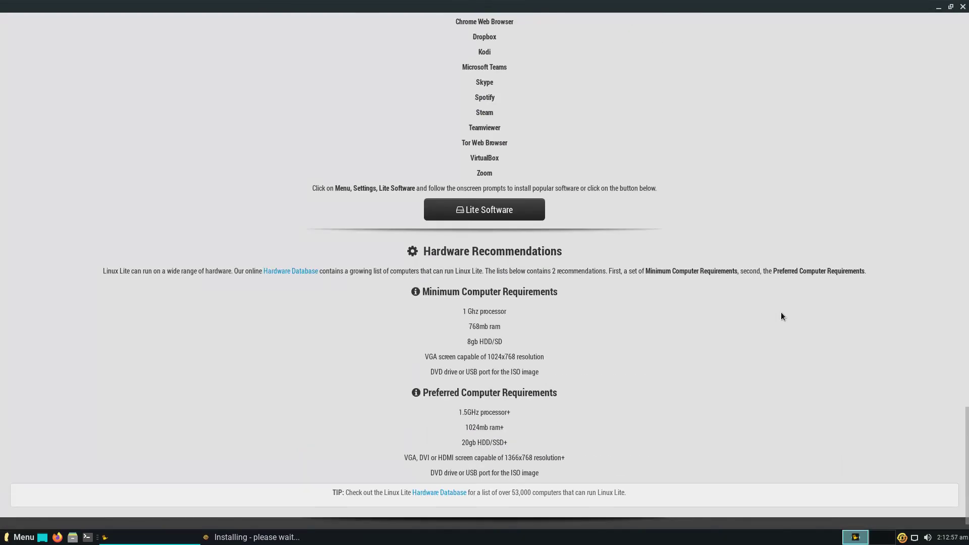
{"action": "scroll", "coordinate": [781, 313], "scroll_direction": "up", "scroll_amount": 20}
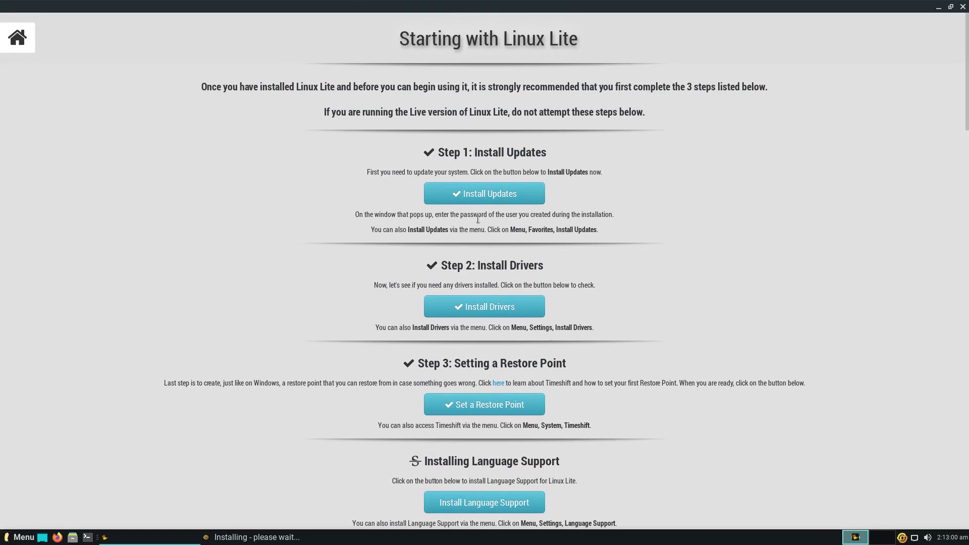
- Browse the Online Support and contributing Code pages from the welcome Home page
{"action": "left_click", "coordinate": [21, 41]}
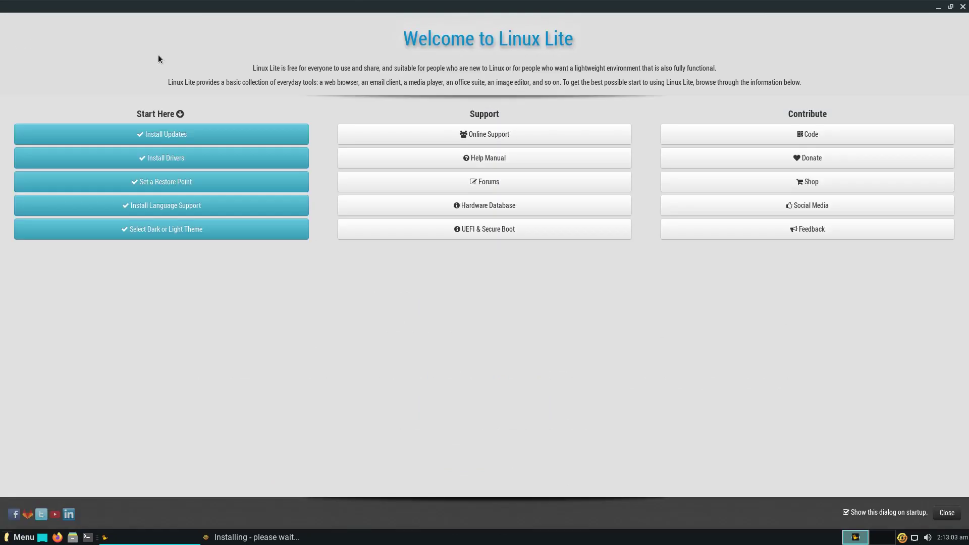
{"action": "left_click", "coordinate": [393, 134]}
{"action": "scroll", "coordinate": [394, 136], "scroll_direction": "down", "scroll_amount": 1}
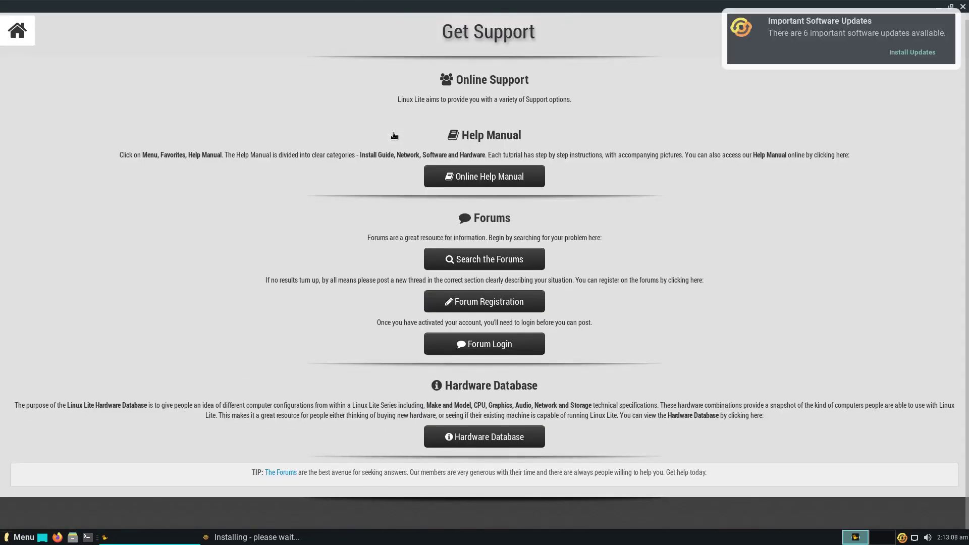
{"action": "left_click", "coordinate": [17, 31]}
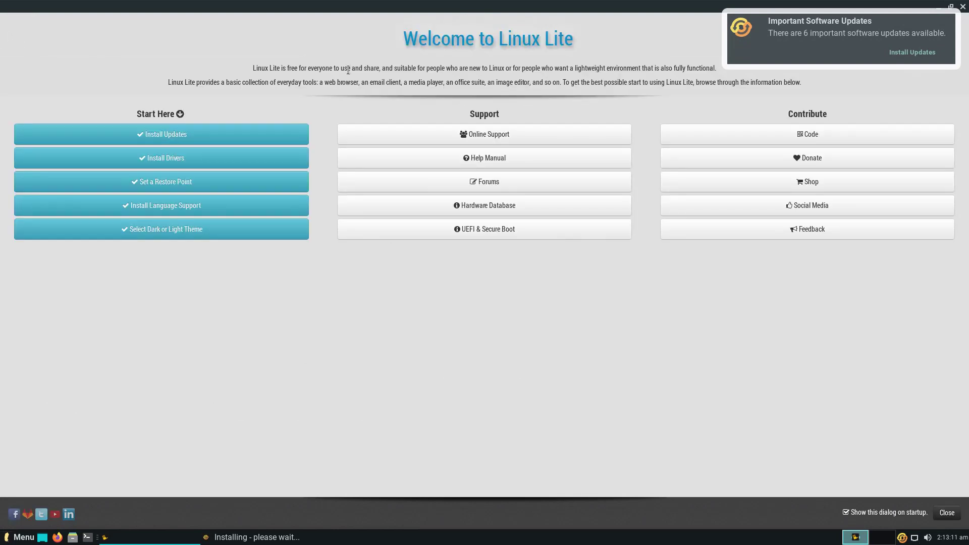
{"action": "left_click", "coordinate": [717, 134]}
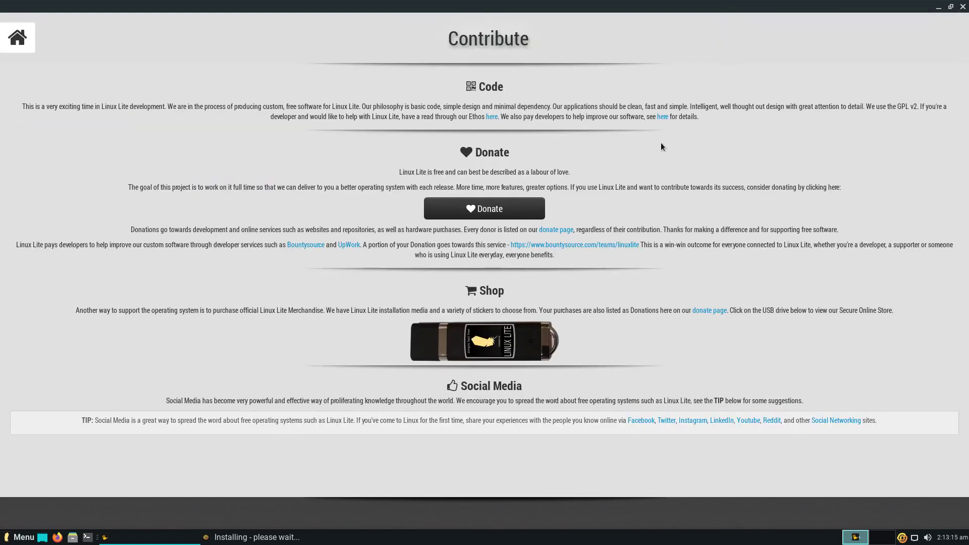
{"action": "left_click", "coordinate": [17, 44]}
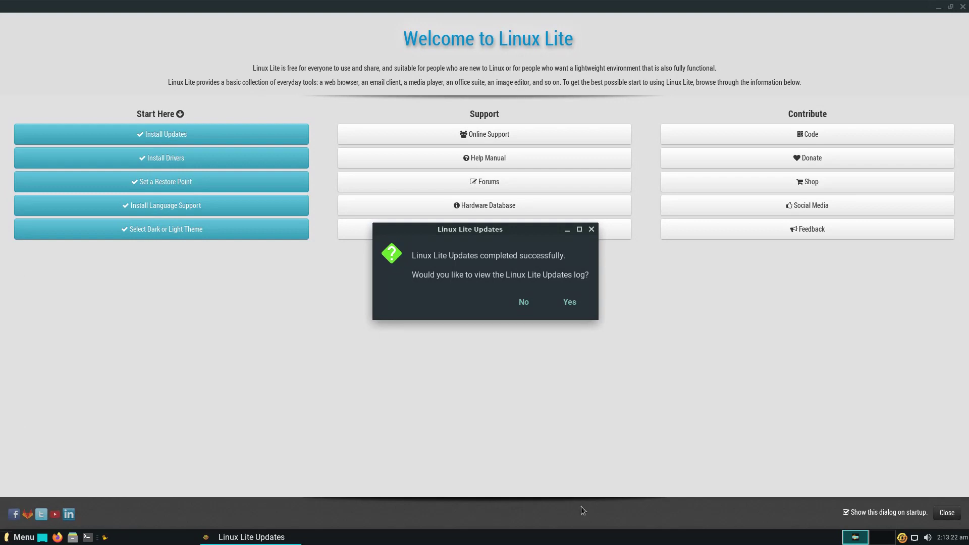
- Turn off the welcome screen at startup, close it, and review the updates log
{"action": "left_click", "coordinate": [847, 512]}
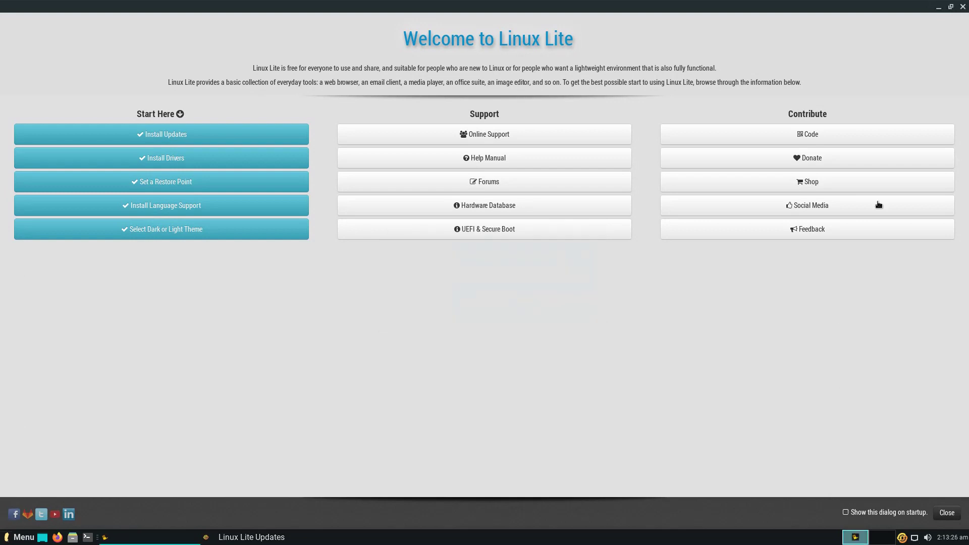
{"action": "left_click", "coordinate": [962, 6]}
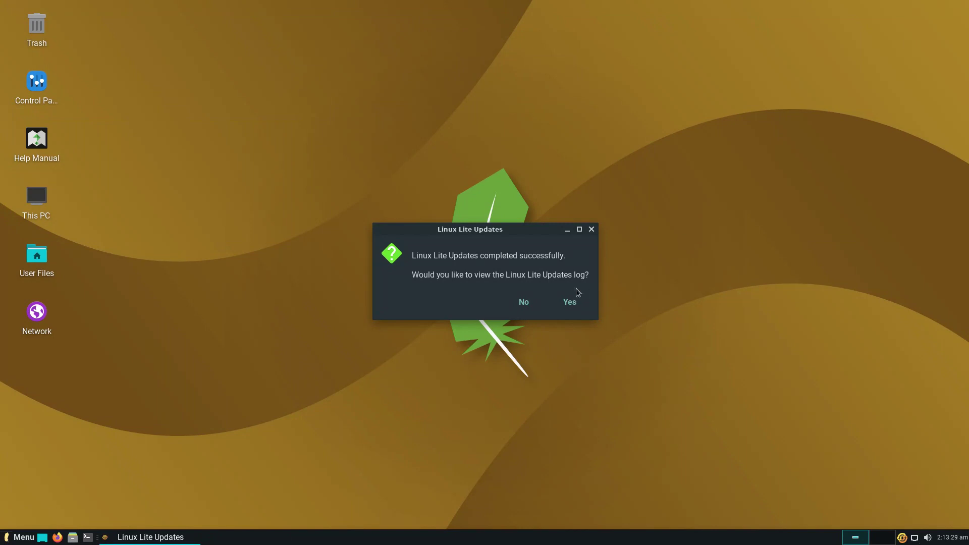
{"action": "left_click", "coordinate": [569, 303]}
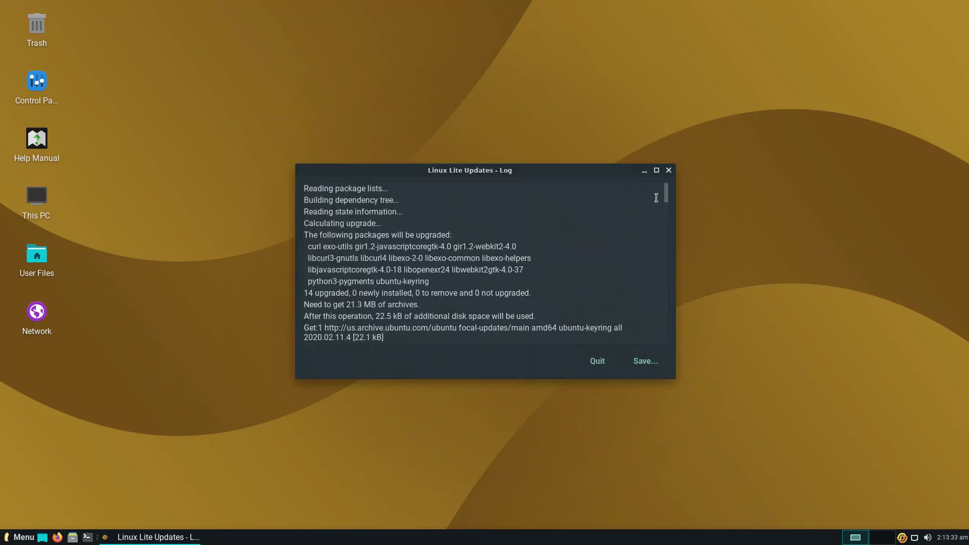
{"action": "left_click", "coordinate": [668, 170]}
{"action": "right_click", "coordinate": [479, 180]}
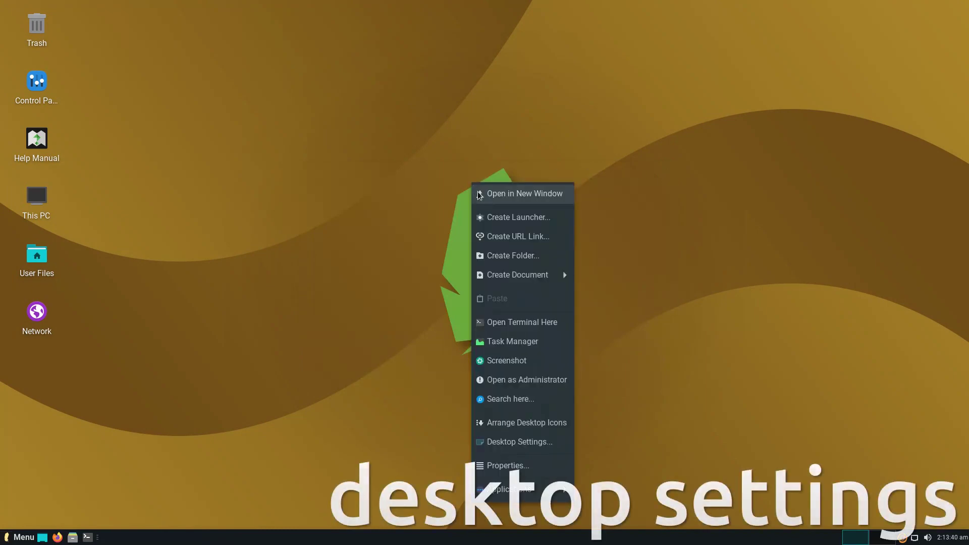
{"action": "left_click", "coordinate": [477, 192]}
{"action": "double_click", "coordinate": [357, 11]}
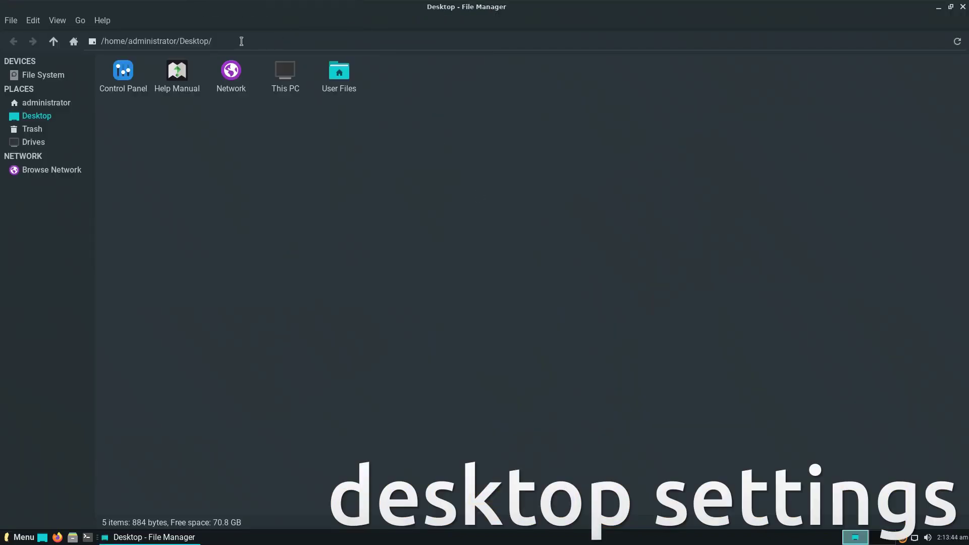
{"action": "left_click", "coordinate": [67, 103]}
{"action": "left_click", "coordinate": [55, 19]}
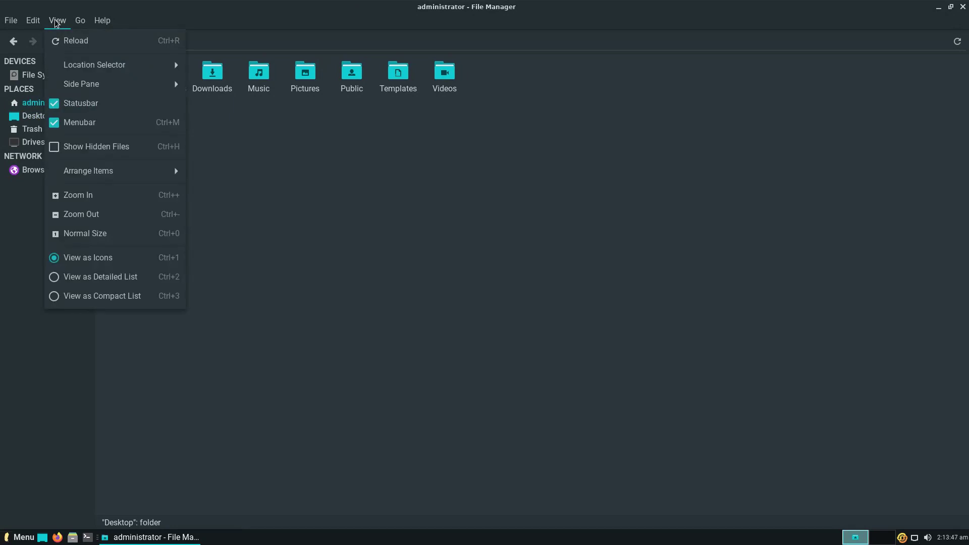
{"action": "left_click", "coordinate": [56, 277]}
{"action": "left_click", "coordinate": [60, 22]}
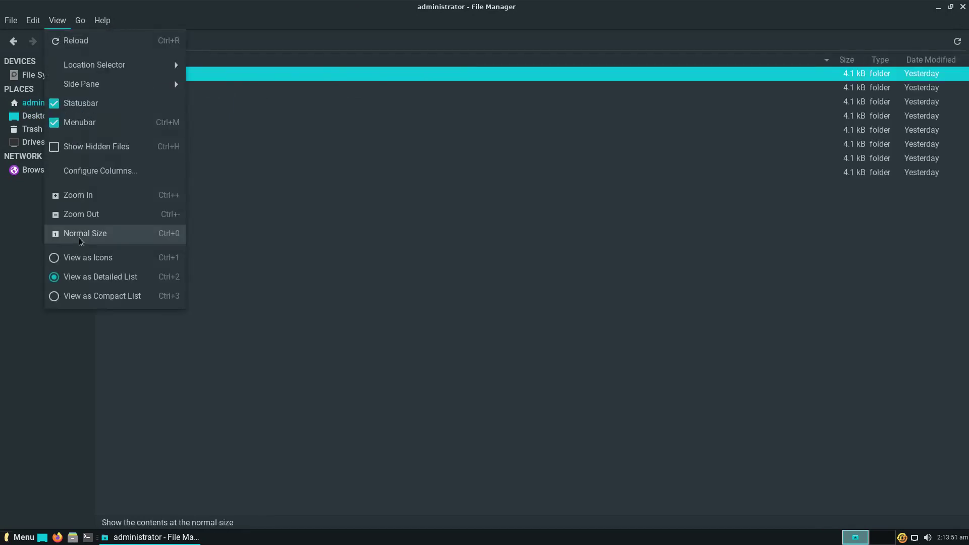
{"action": "left_click", "coordinate": [56, 297]}
{"action": "left_click", "coordinate": [56, 22]}
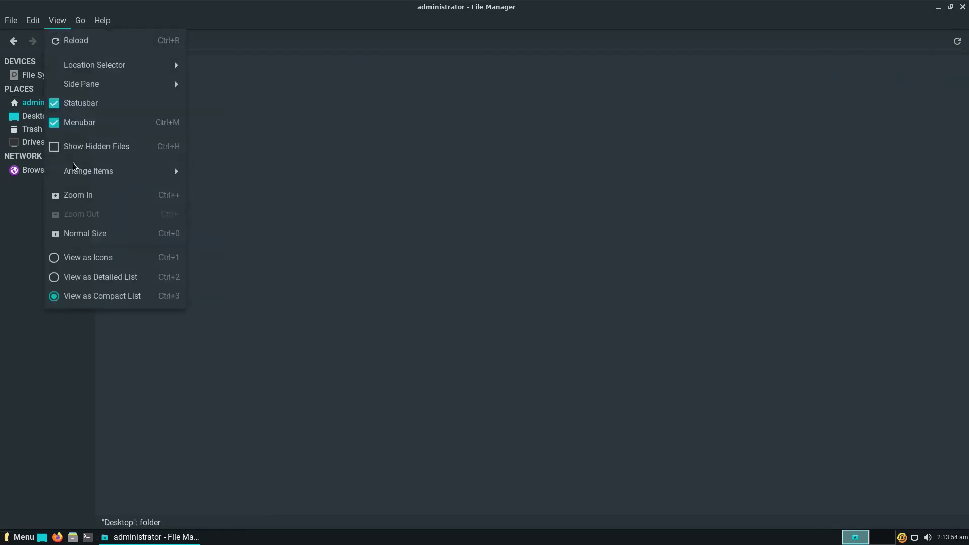
{"action": "left_click", "coordinate": [56, 257]}
{"action": "left_click", "coordinate": [103, 20]}
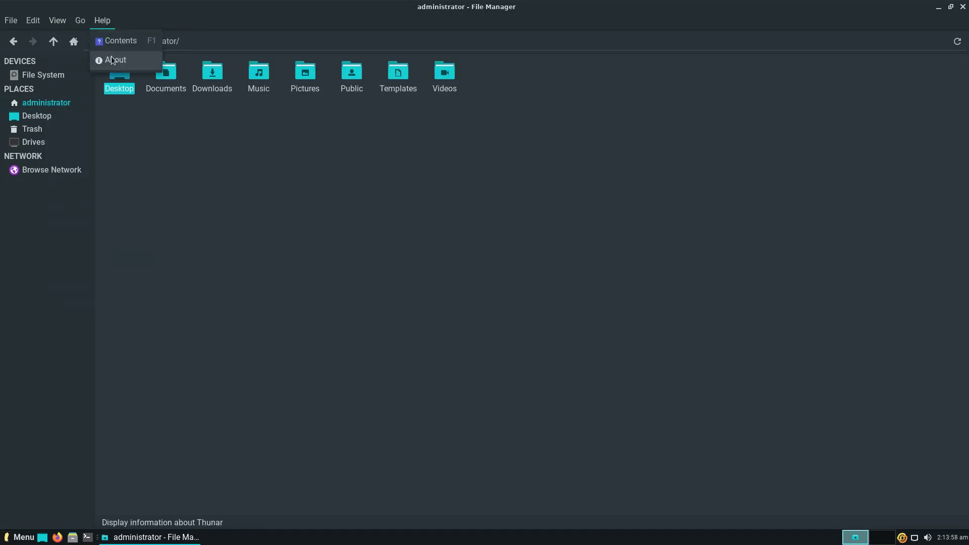
{"action": "left_click", "coordinate": [113, 61]}
{"action": "left_click", "coordinate": [552, 401]}
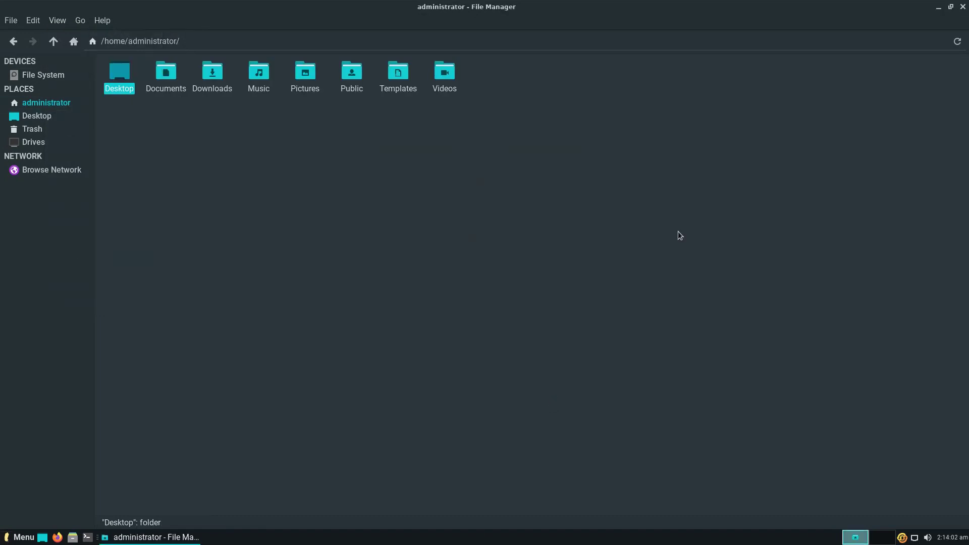
{"action": "left_click", "coordinate": [962, 8]}
{"action": "right_click", "coordinate": [471, 147]}
- Start creating a launcher and a URL link on the desktop, cancelling both
{"action": "left_click", "coordinate": [487, 183]}
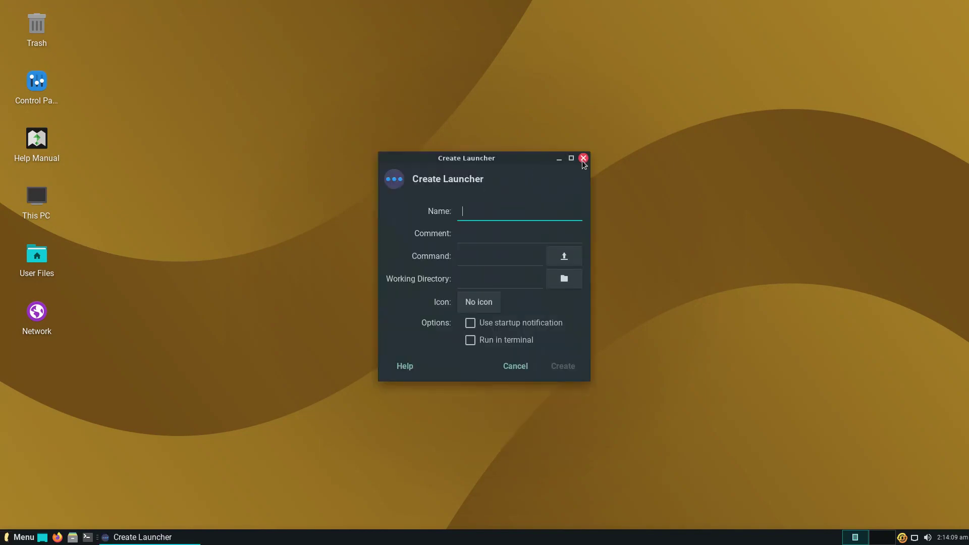
{"action": "left_click", "coordinate": [584, 158]}
{"action": "right_click", "coordinate": [580, 163]}
{"action": "left_click", "coordinate": [606, 218]}
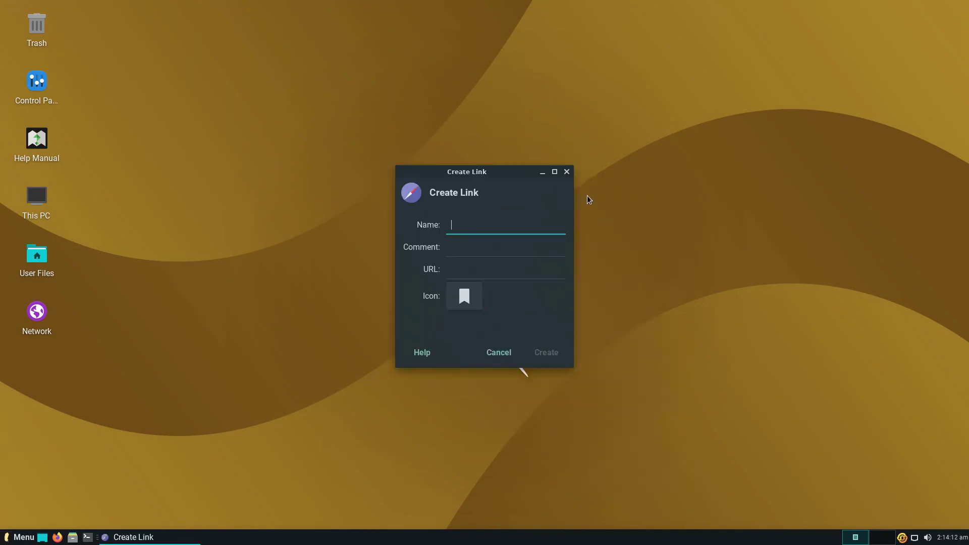
{"action": "left_click", "coordinate": [567, 172]}
{"action": "right_click", "coordinate": [567, 174]}
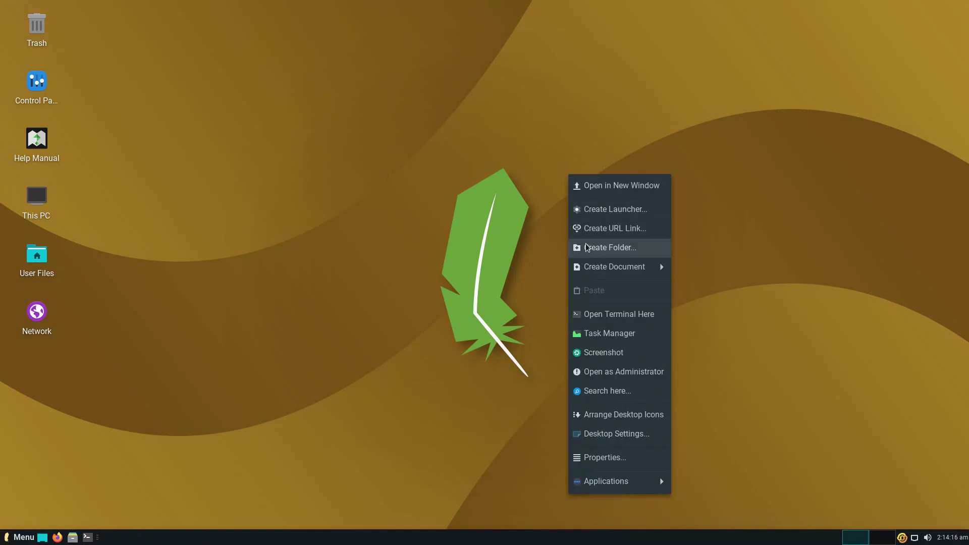
- Create a New Folder and a New File on the desktop
{"action": "left_click", "coordinate": [581, 247]}
{"action": "left_click", "coordinate": [536, 290]}
{"action": "right_click", "coordinate": [540, 289]}
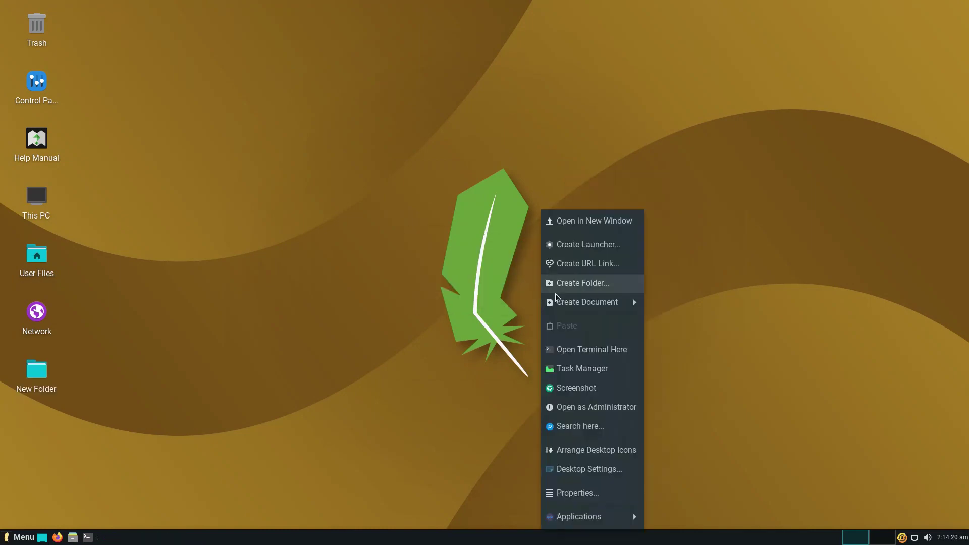
{"action": "mouse_move", "coordinate": [605, 302]}
{"action": "left_click", "coordinate": [663, 326]}
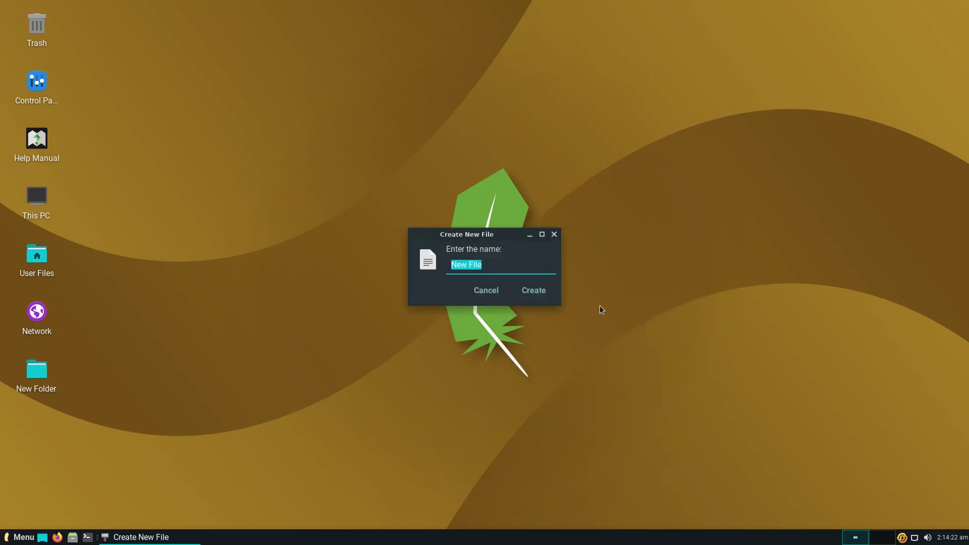
{"action": "left_click", "coordinate": [540, 290]}
- Open a terminal in the Desktop folder and run uname -r, showing 5.4.0-70-generic
{"action": "right_click", "coordinate": [541, 290]}
{"action": "left_click", "coordinate": [569, 347]}
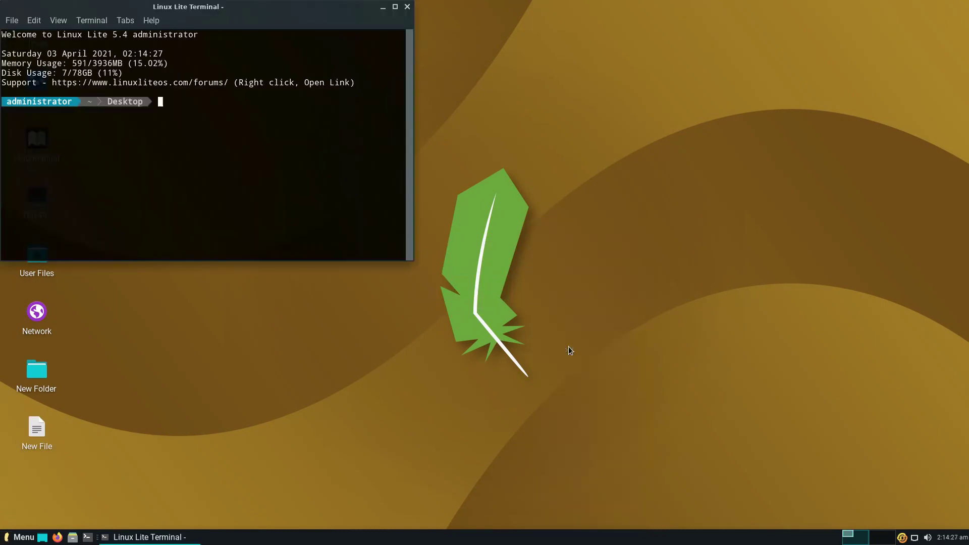
{"action": "type", "text": "uname -r"}
{"action": "key", "text": "Return"}
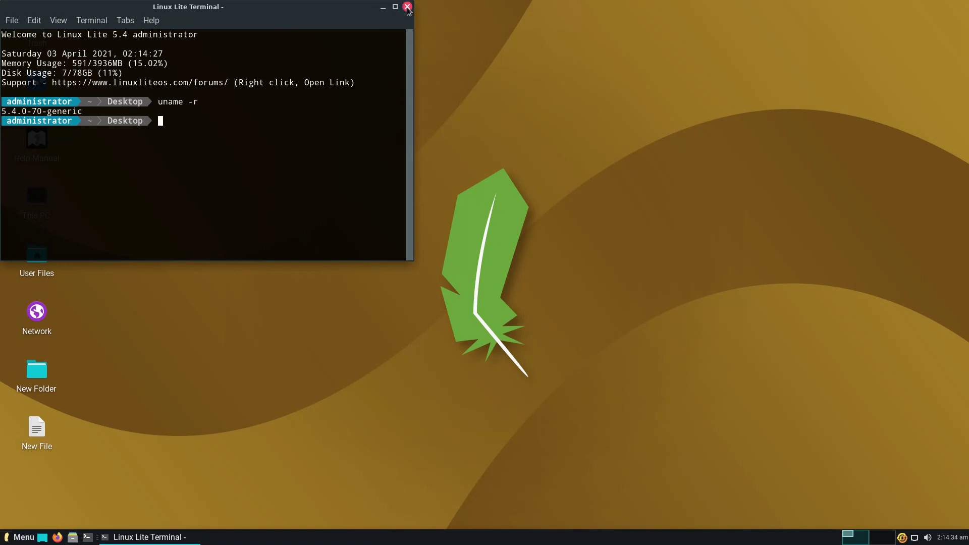
{"action": "left_click", "coordinate": [408, 6]}
- Launch Task Manager and snap it into the top-right quarter of the screen
{"action": "right_click", "coordinate": [417, 146]}
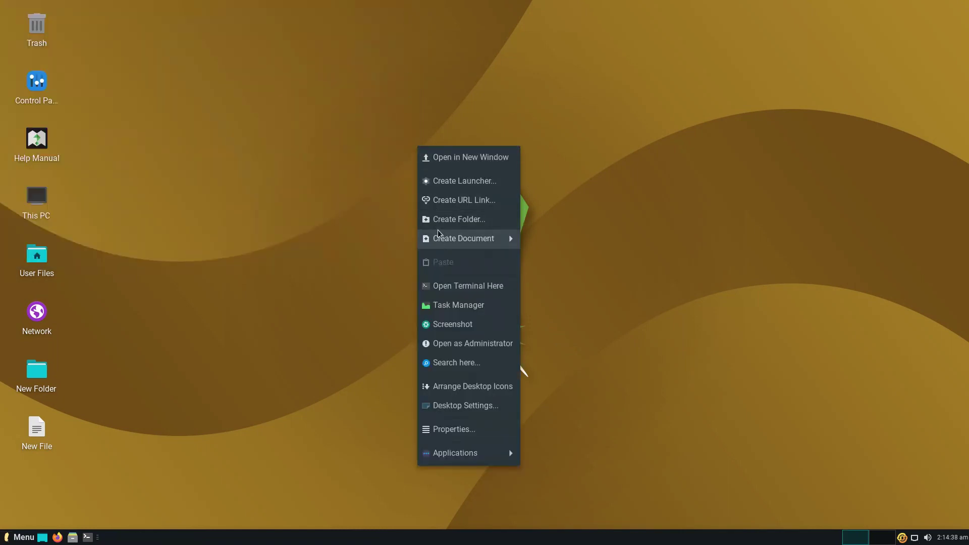
{"action": "left_click", "coordinate": [442, 305]}
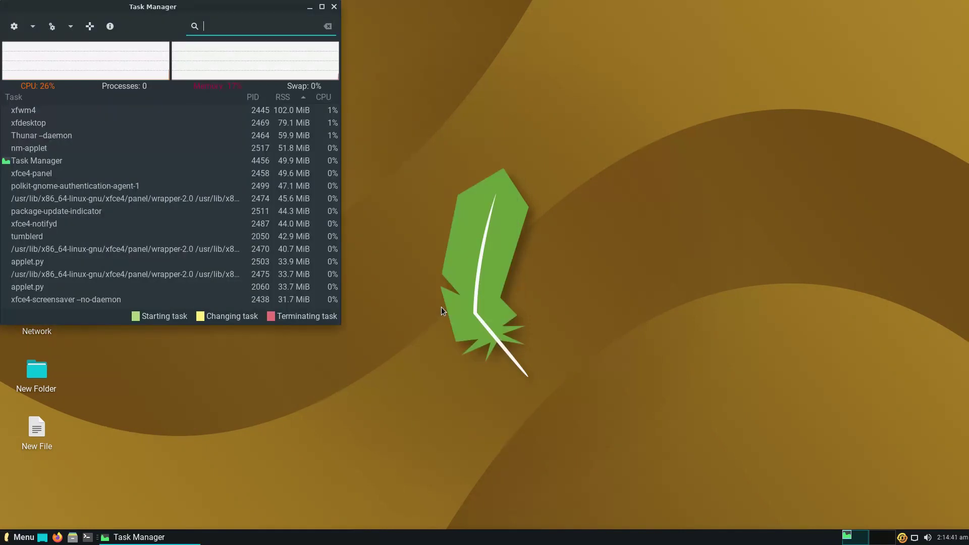
{"action": "left_click_drag", "start_coordinate": [214, 9], "coordinate": [966, 3]}
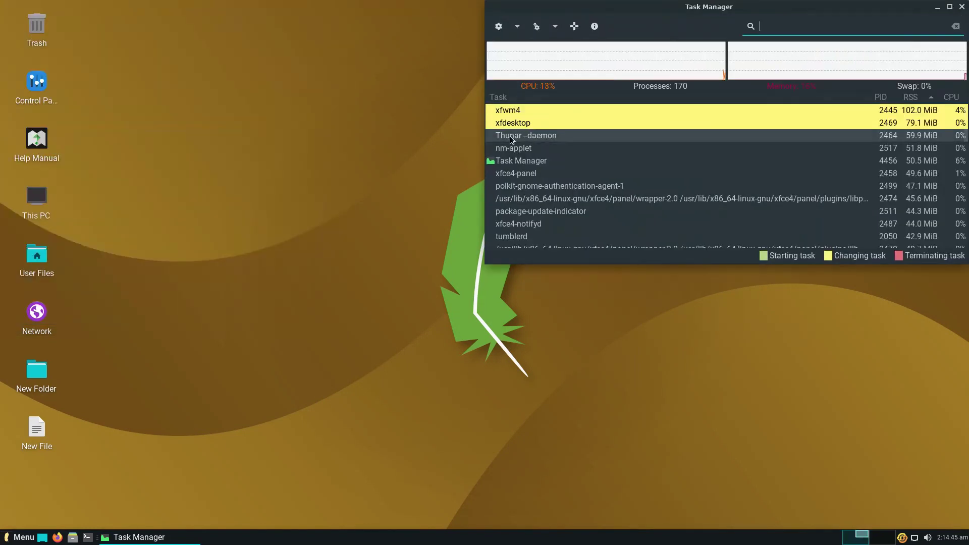
- Save a full-screen screenshot as Screenshot_2021-04-03_02-14-54.png on the Desktop
{"action": "right_click", "coordinate": [314, 185]}
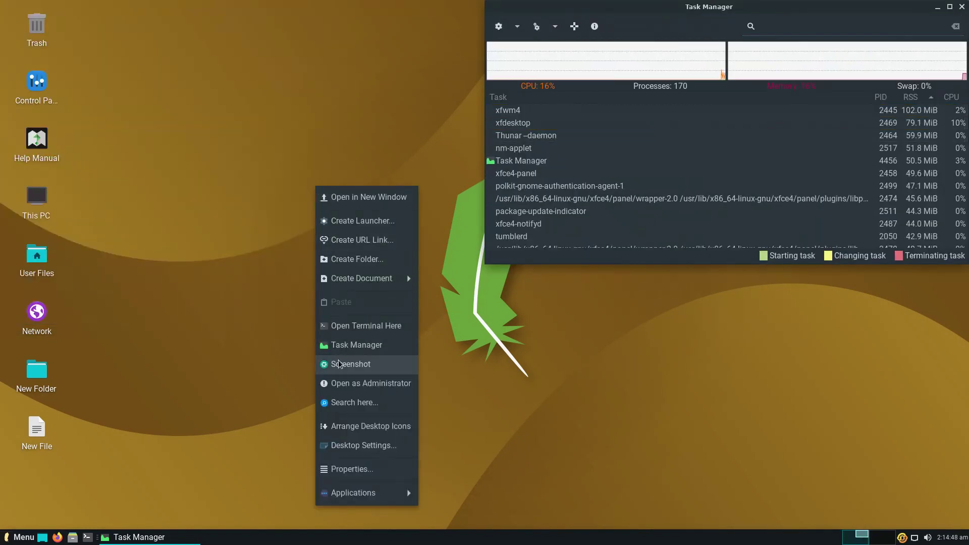
{"action": "left_click", "coordinate": [341, 363]}
{"action": "left_click", "coordinate": [592, 350]}
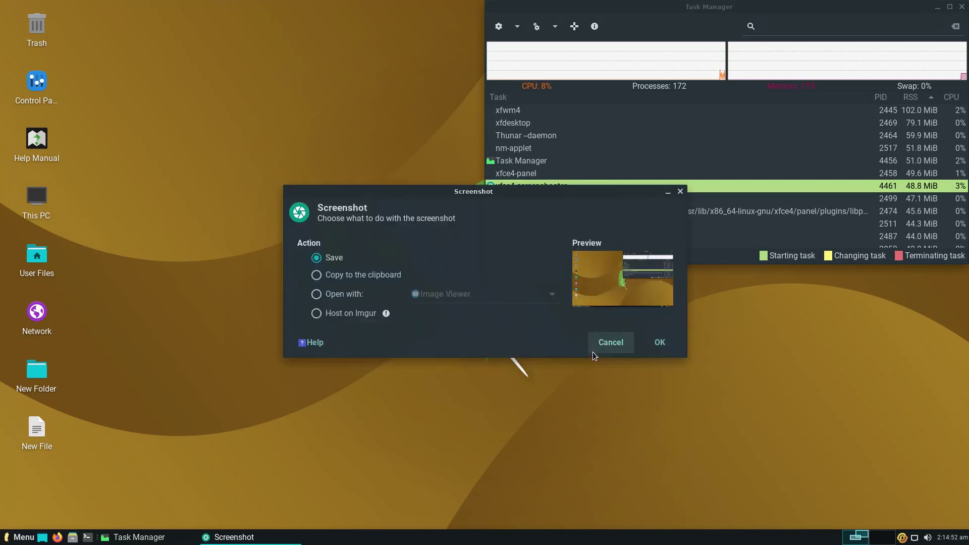
{"action": "left_click", "coordinate": [659, 347]}
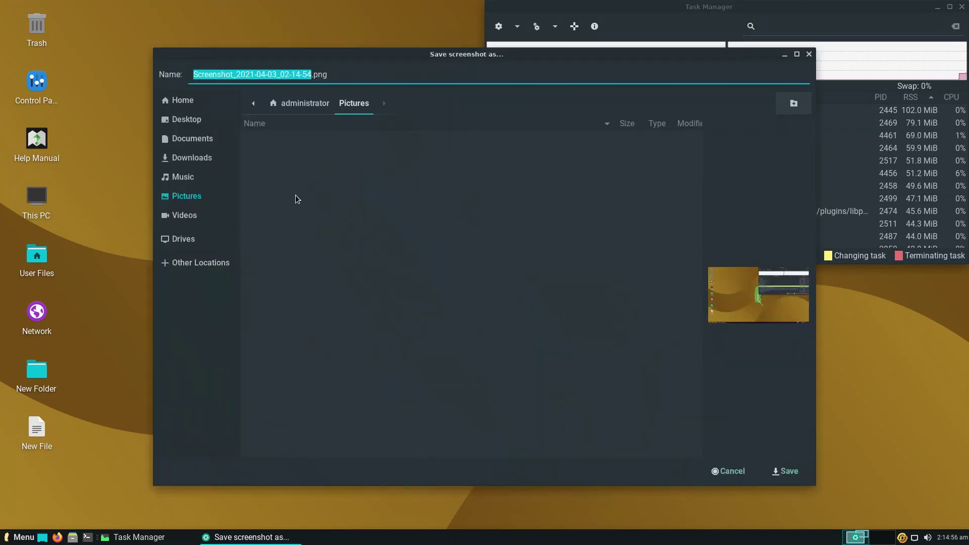
{"action": "left_click", "coordinate": [187, 119]}
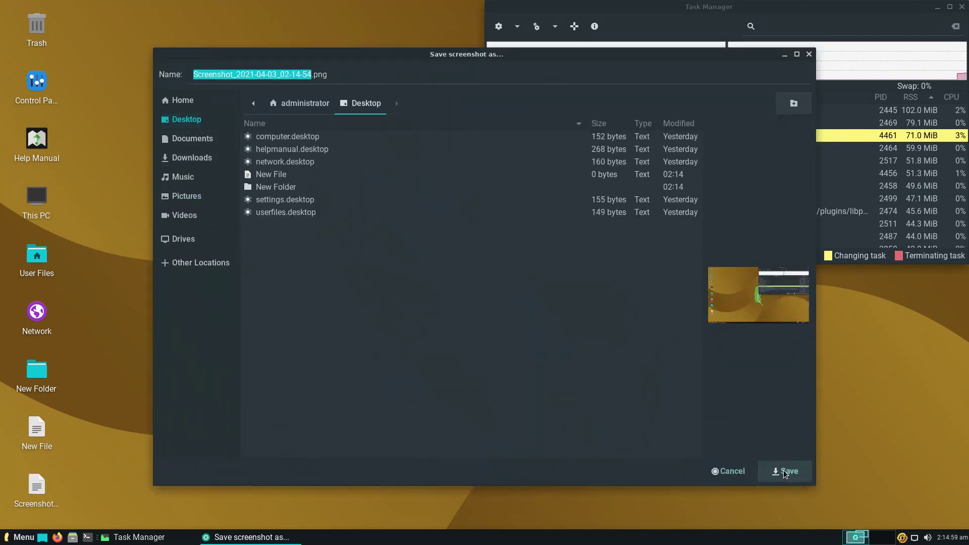
{"action": "left_click", "coordinate": [783, 471]}
{"action": "right_click", "coordinate": [281, 201]}
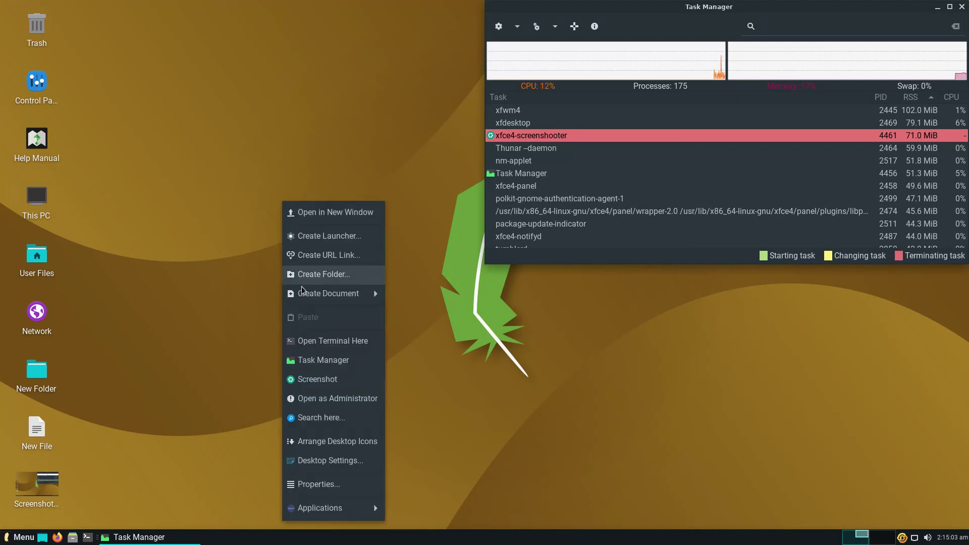
- Open the Desktop folder in Thunar as administrator after authenticating, then close it
{"action": "left_click", "coordinate": [305, 399]}
{"action": "type", "text": "password"}
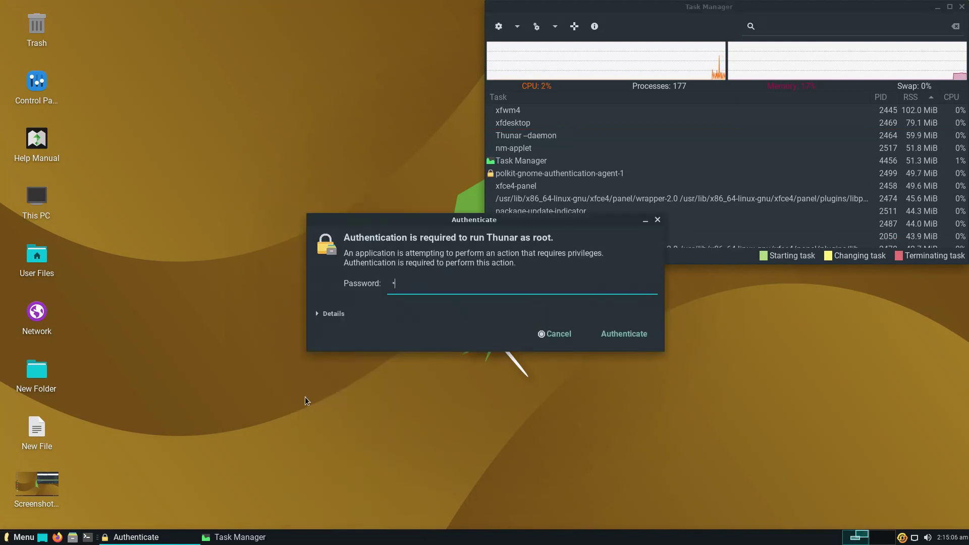
{"action": "key", "text": "Return"}
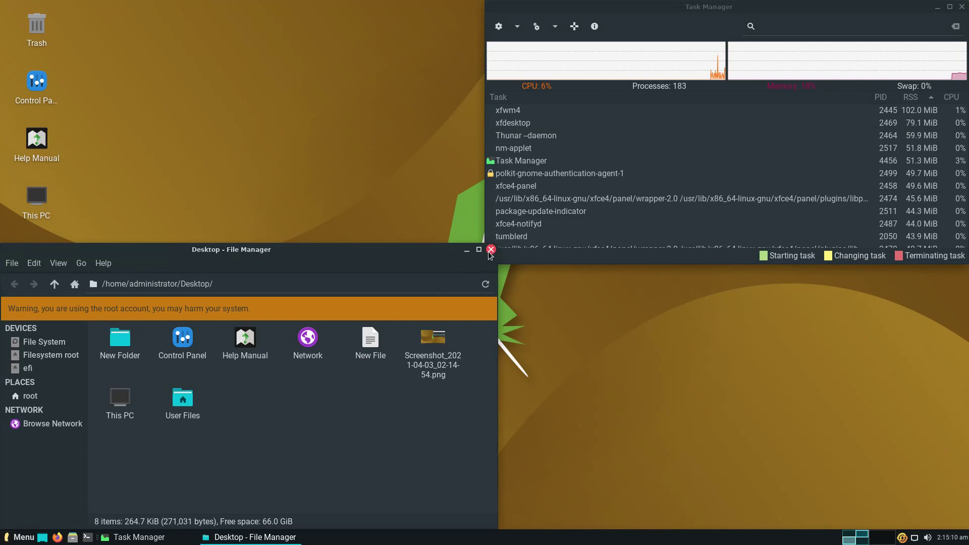
{"action": "left_click", "coordinate": [491, 249]}
- Try a file search from the desktop, then rearrange the desktop icons
{"action": "right_click", "coordinate": [395, 231]}
{"action": "left_click", "coordinate": [417, 428]}
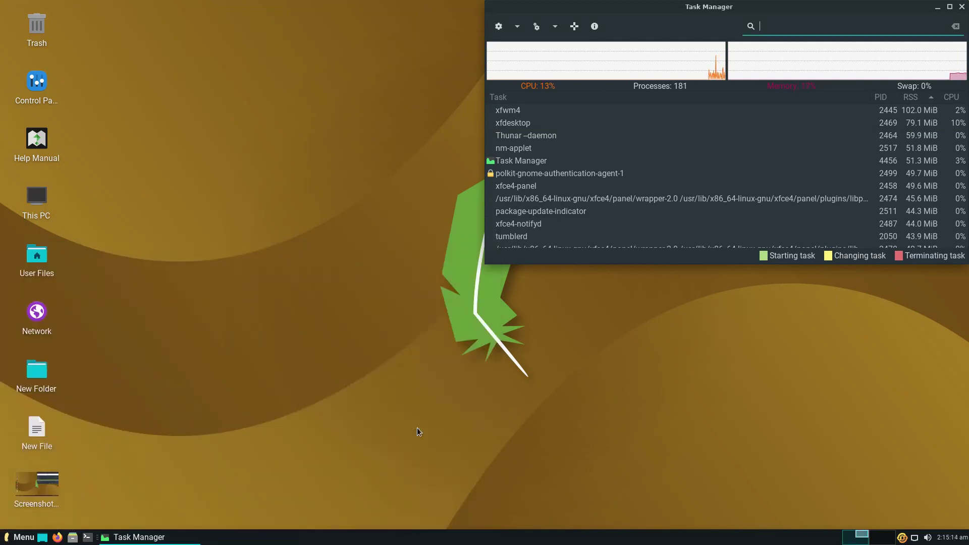
{"action": "left_click", "coordinate": [503, 46]}
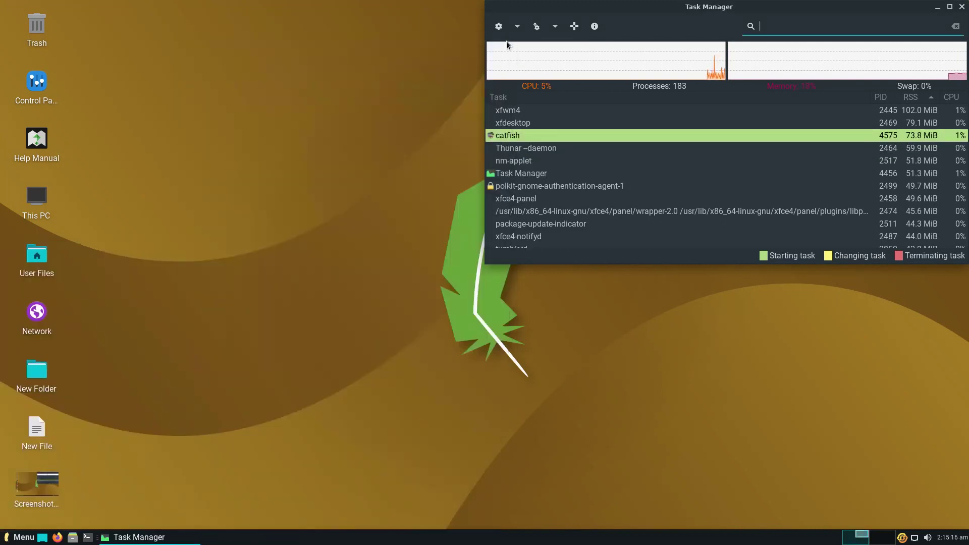
{"action": "right_click", "coordinate": [353, 152]}
{"action": "left_click", "coordinate": [379, 393]}
{"action": "right_click", "coordinate": [378, 392]}
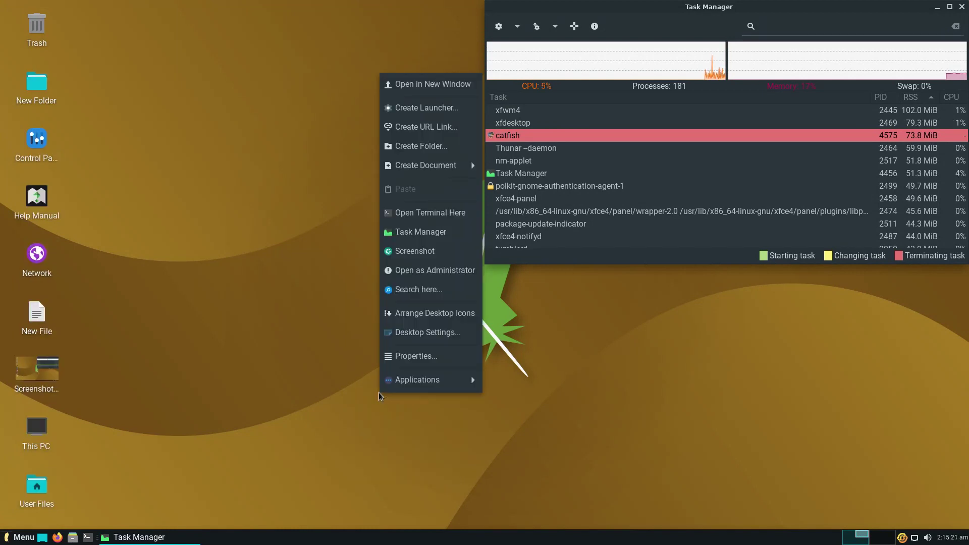
{"action": "left_click", "coordinate": [406, 332]}
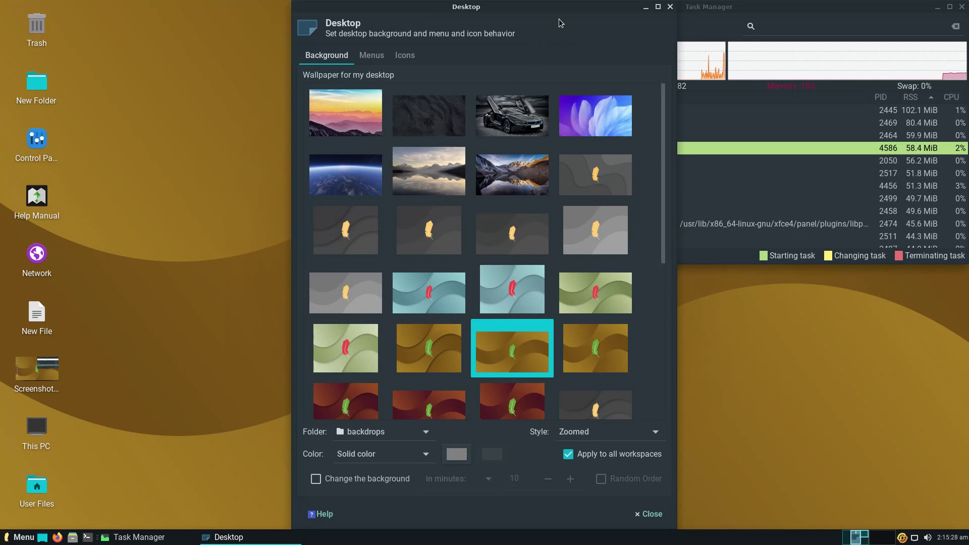
- Maximize Desktop Settings, choose the pebbles wallpaper, and view the Menus options
{"action": "left_click", "coordinate": [658, 7]}
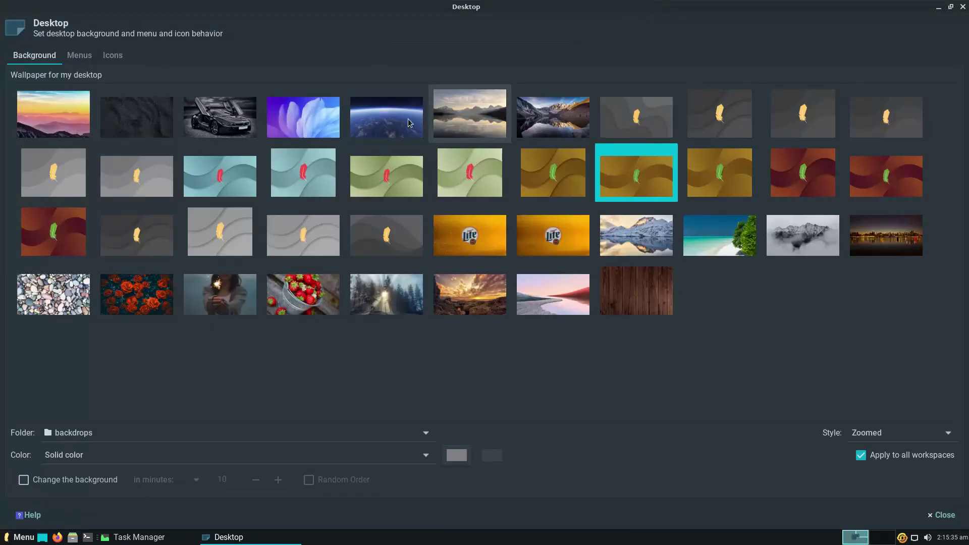
{"action": "left_click", "coordinate": [71, 306]}
{"action": "left_click", "coordinate": [78, 60]}
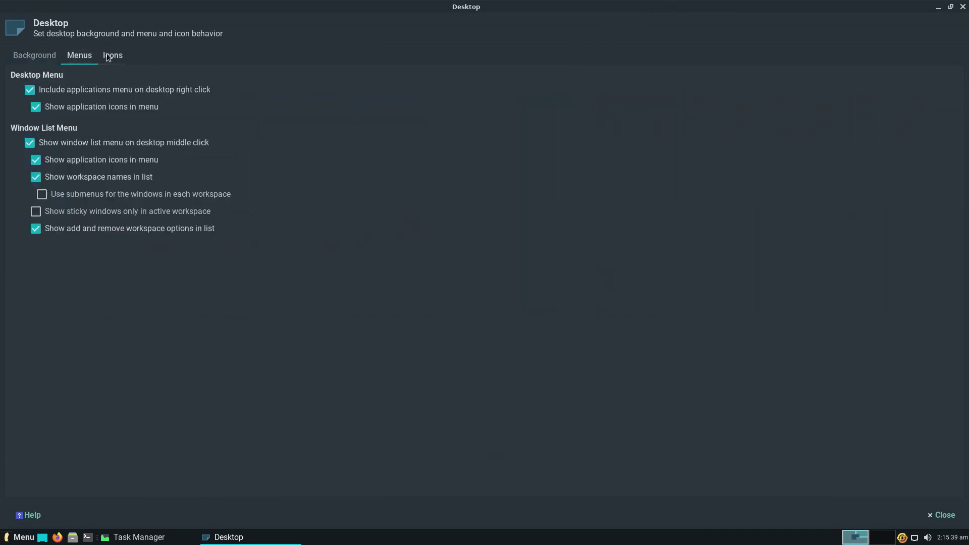
- Set icon orientation to Top Left Horizontal, rearrange the icons, and close the settings
{"action": "left_click", "coordinate": [113, 56]}
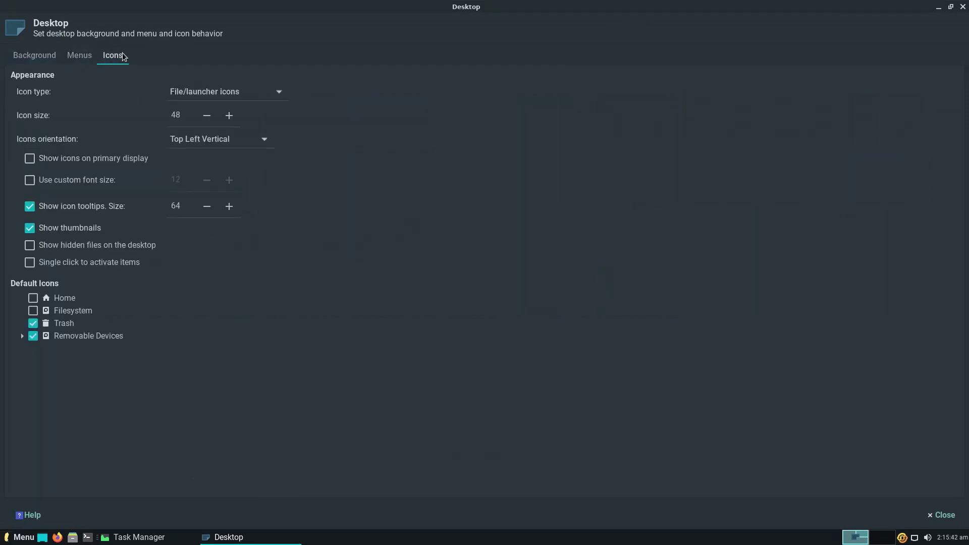
{"action": "left_click", "coordinate": [191, 139]}
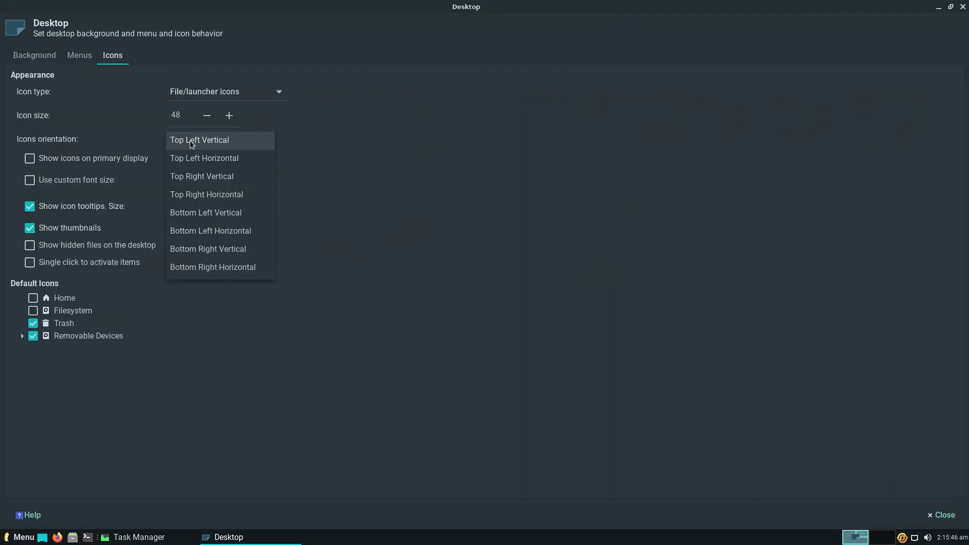
{"action": "left_click", "coordinate": [192, 160]}
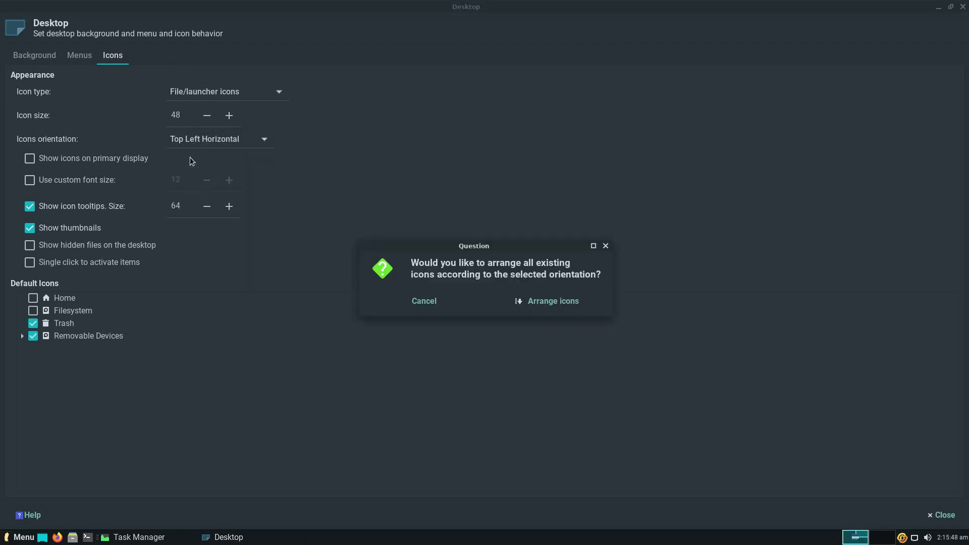
{"action": "left_click", "coordinate": [522, 302]}
{"action": "left_click", "coordinate": [932, 514]}
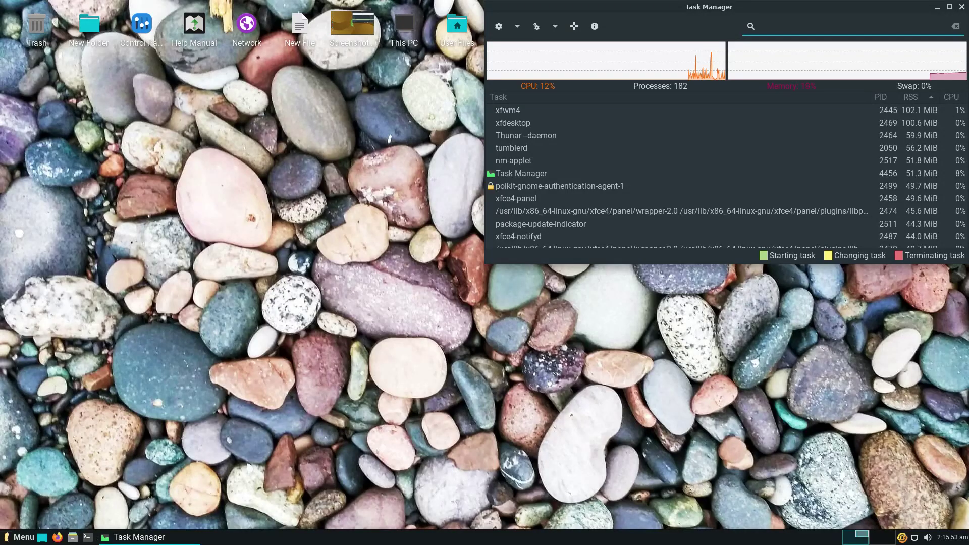
- Inspect the desktop folder's Properties and Permissions, then close the dialog
{"action": "right_click", "coordinate": [349, 164]}
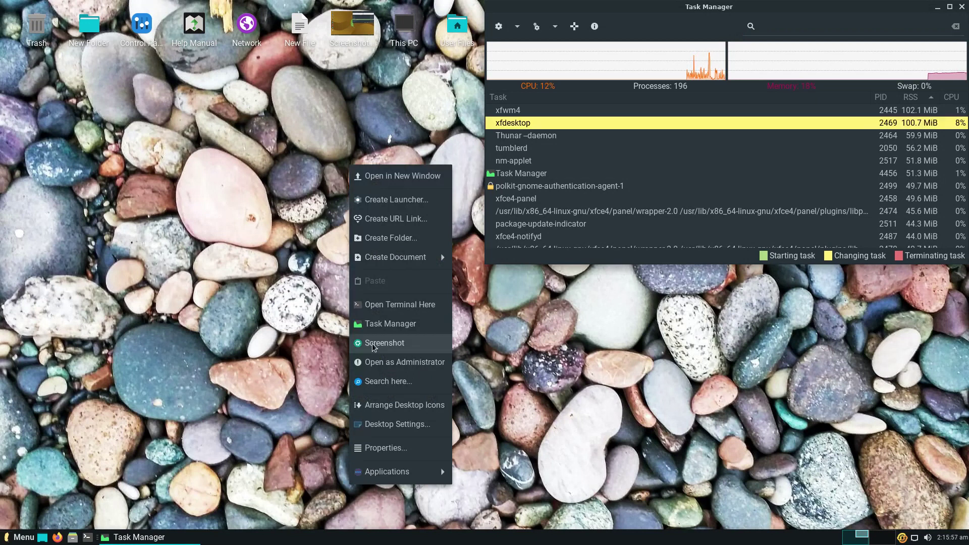
{"action": "left_click", "coordinate": [383, 447]}
{"action": "left_click", "coordinate": [455, 148]}
{"action": "left_click", "coordinate": [603, 130]}
- Read the Help Manual's Installing Software page in Firefox, then close the browser
{"action": "right_click", "coordinate": [386, 181]}
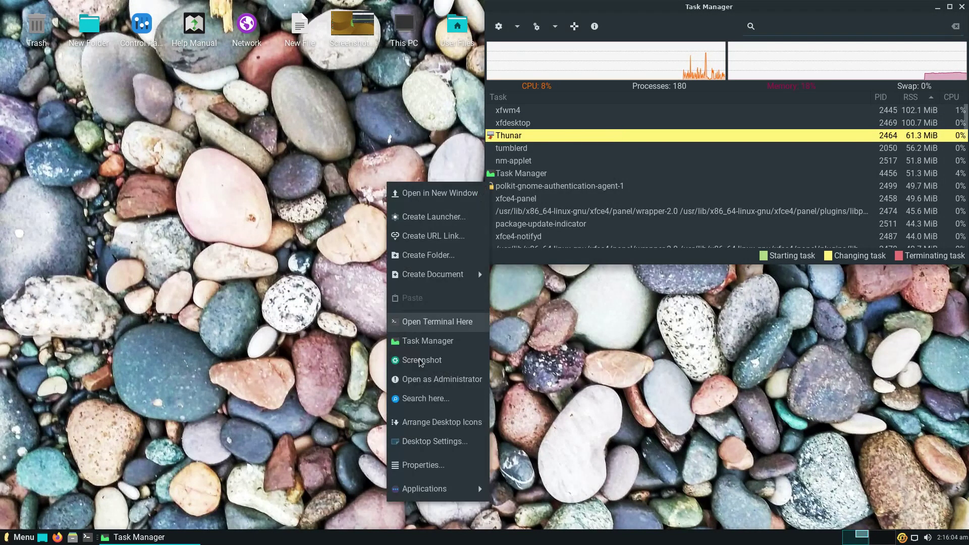
{"action": "mouse_move", "coordinate": [447, 492]}
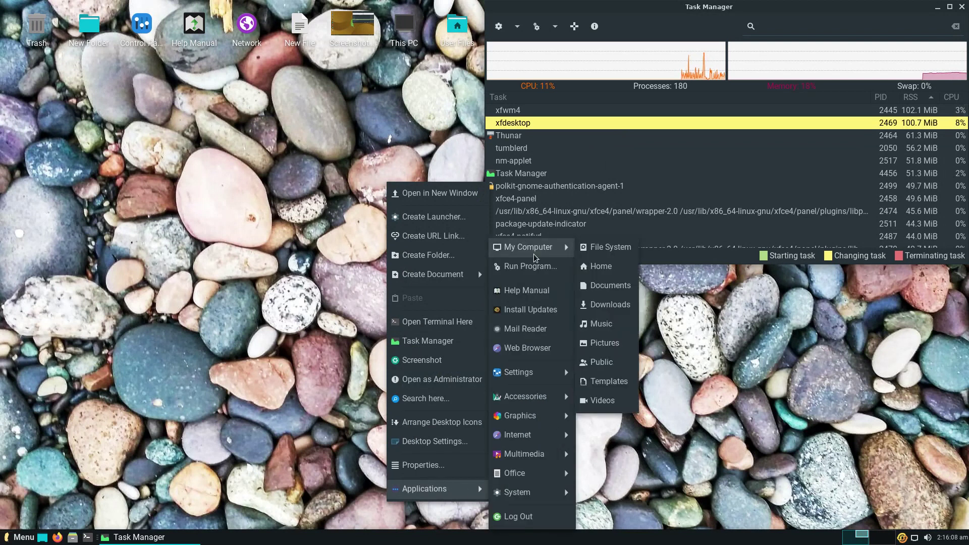
{"action": "left_click", "coordinate": [528, 292]}
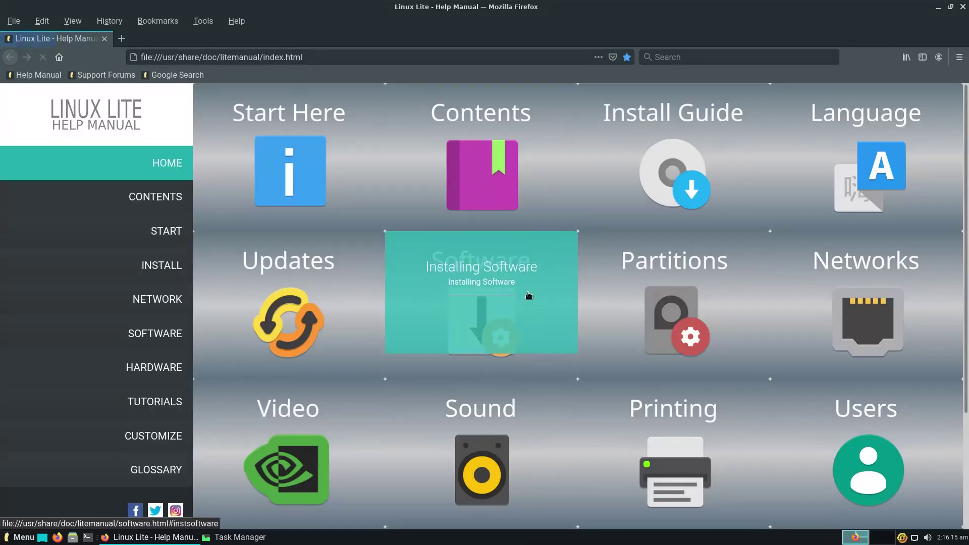
{"action": "left_click", "coordinate": [504, 279]}
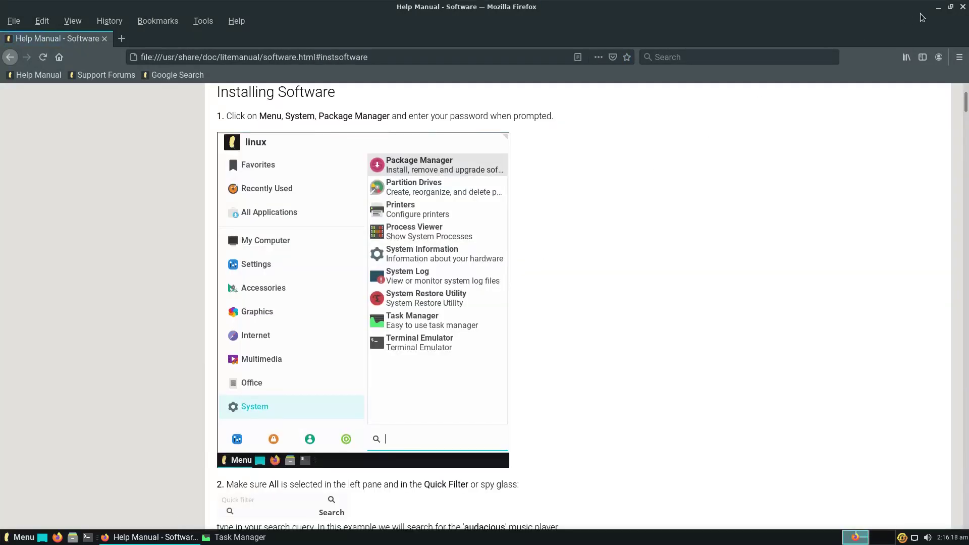
{"action": "left_click", "coordinate": [963, 8]}
{"action": "right_click", "coordinate": [403, 365]}
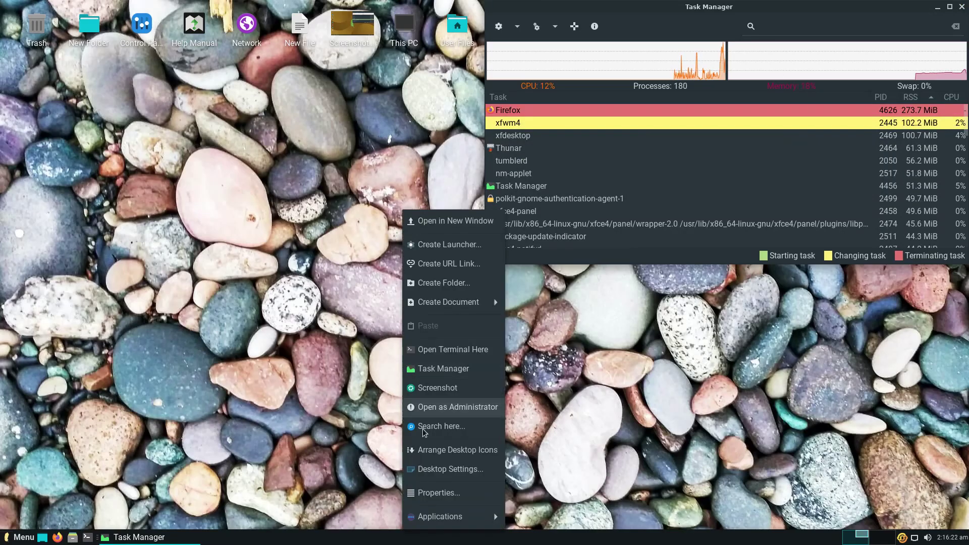
{"action": "mouse_move", "coordinate": [431, 520]}
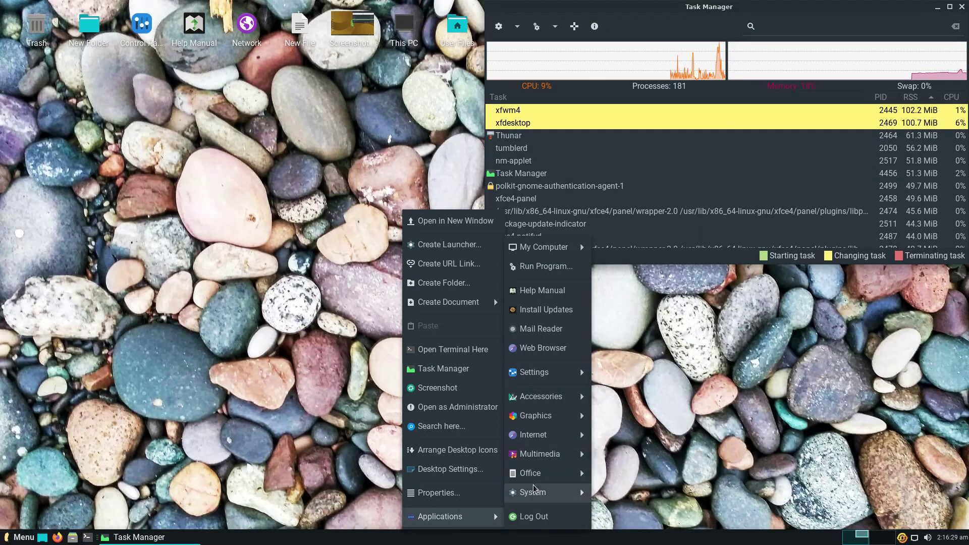
- Launch Synaptic Package Manager from Run Program, authenticating with the administrator password
{"action": "left_click", "coordinate": [528, 272]}
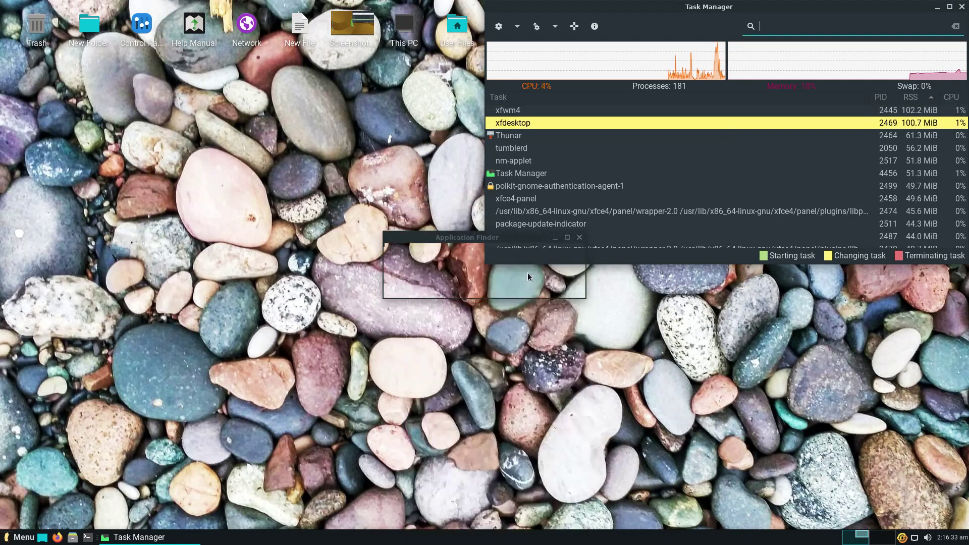
{"action": "type", "text": "sof"}
{"action": "key", "text": "BackSpace"}
{"action": "key", "text": "BackSpace"}
{"action": "key", "text": "BackSpace"}
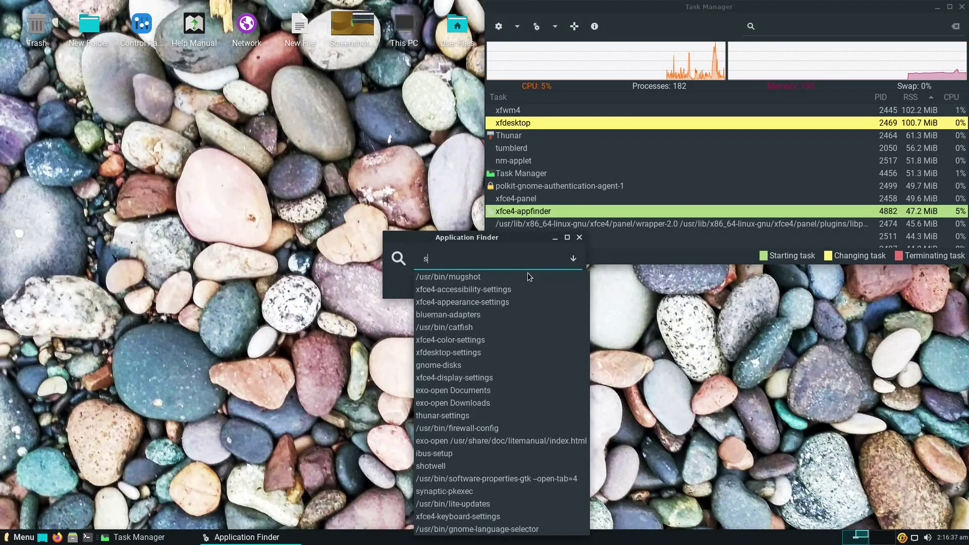
{"action": "type", "text": "ynaptic-pkexec"}
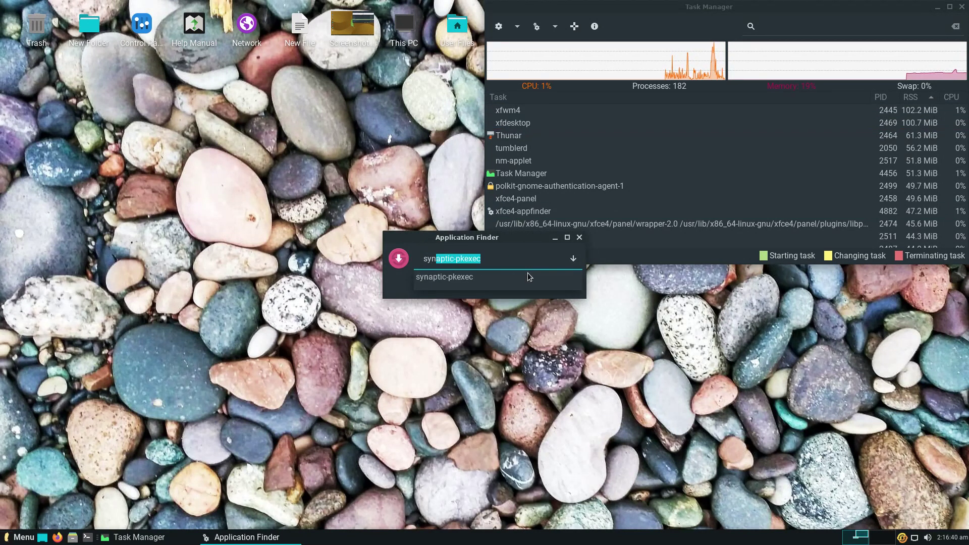
{"action": "key", "text": "Return"}
{"action": "type", "text": "password"}
{"action": "key", "text": "Return"}
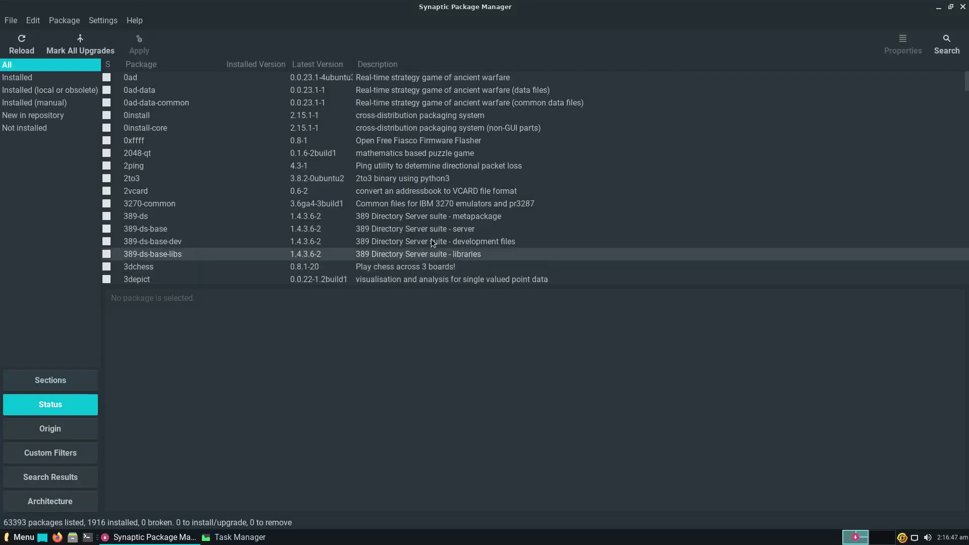
- Mark 0ad with its required packages, apply the 12-package install, and minimise Synaptic
{"action": "left_click", "coordinate": [107, 76]}
{"action": "left_click", "coordinate": [136, 109]}
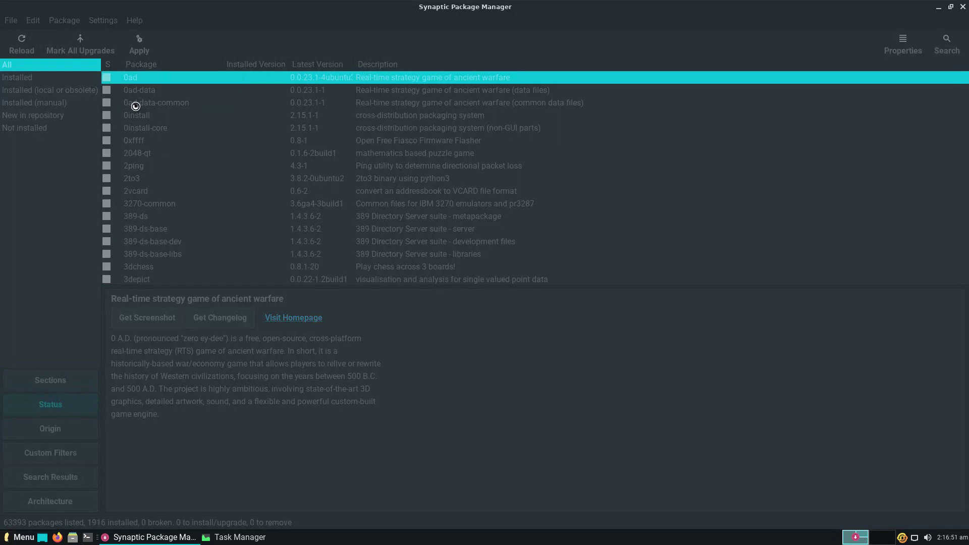
{"action": "left_click", "coordinate": [568, 352]}
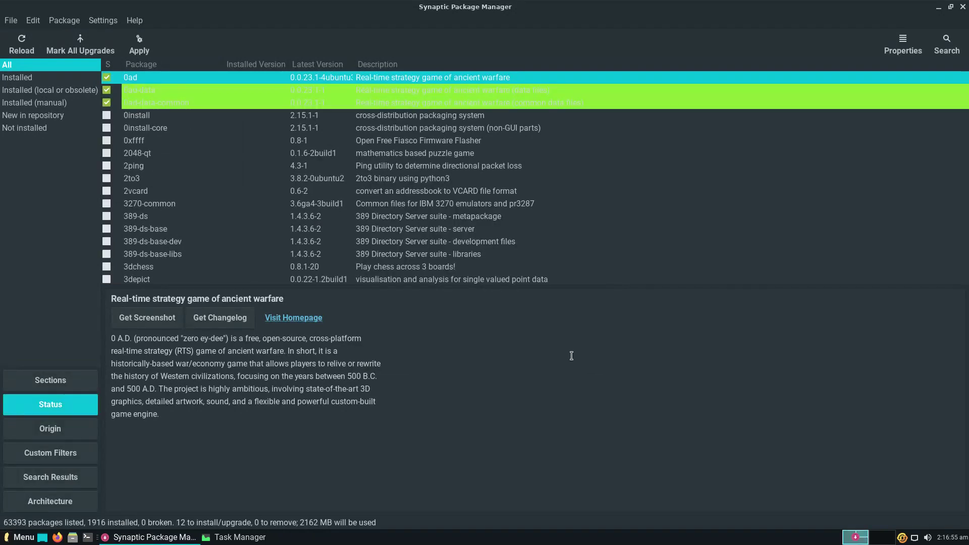
{"action": "left_click", "coordinate": [139, 45]}
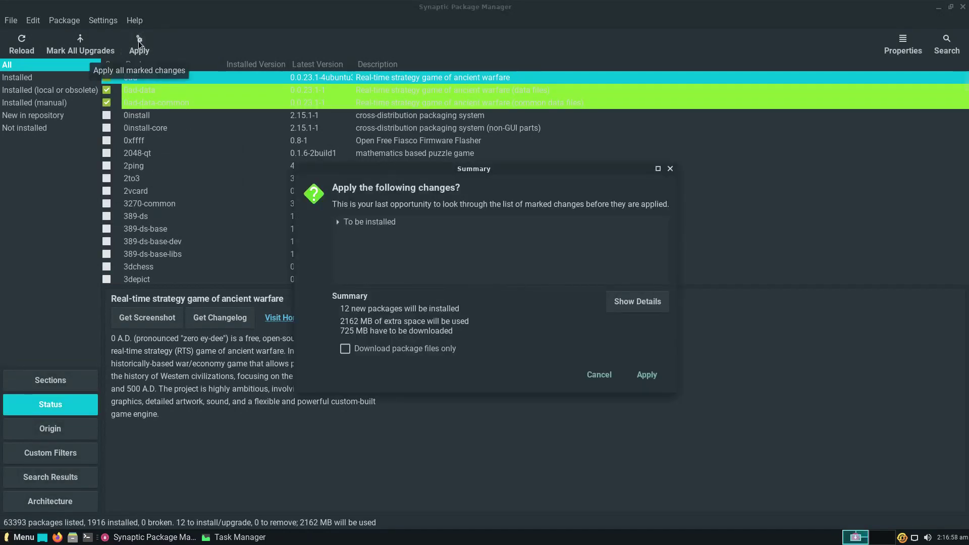
{"action": "left_click", "coordinate": [646, 383]}
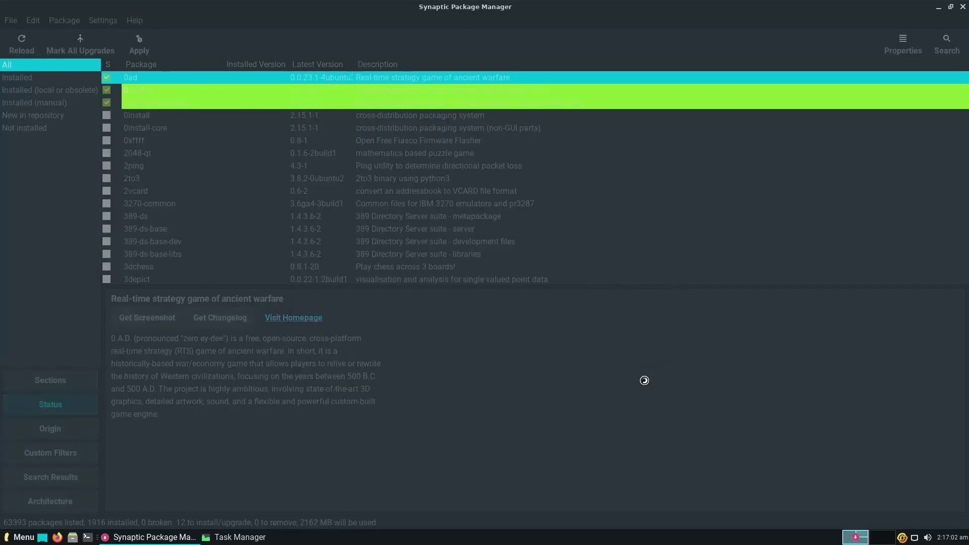
{"action": "left_click", "coordinate": [939, 10]}
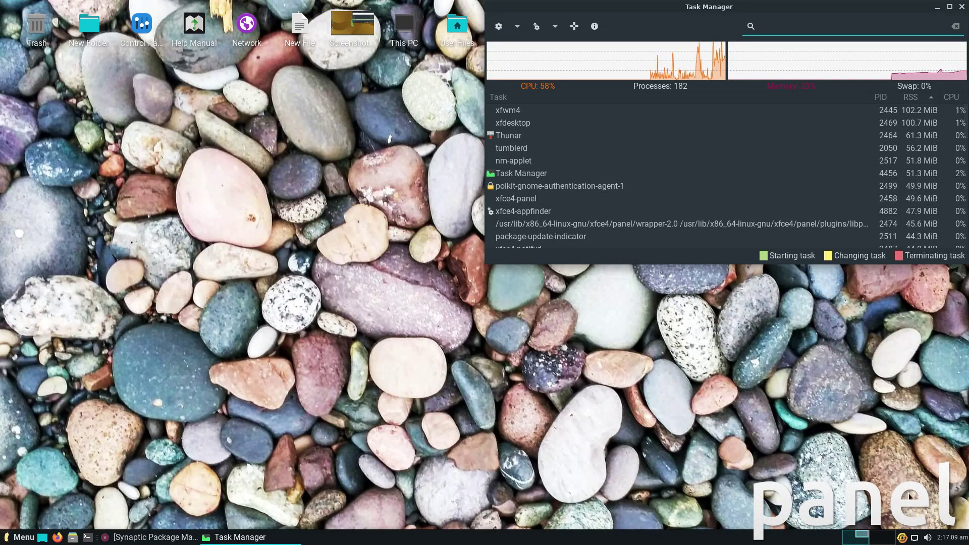
{"action": "left_click", "coordinate": [915, 541]}
{"action": "left_click", "coordinate": [902, 537]}
{"action": "left_click", "coordinate": [902, 537]}
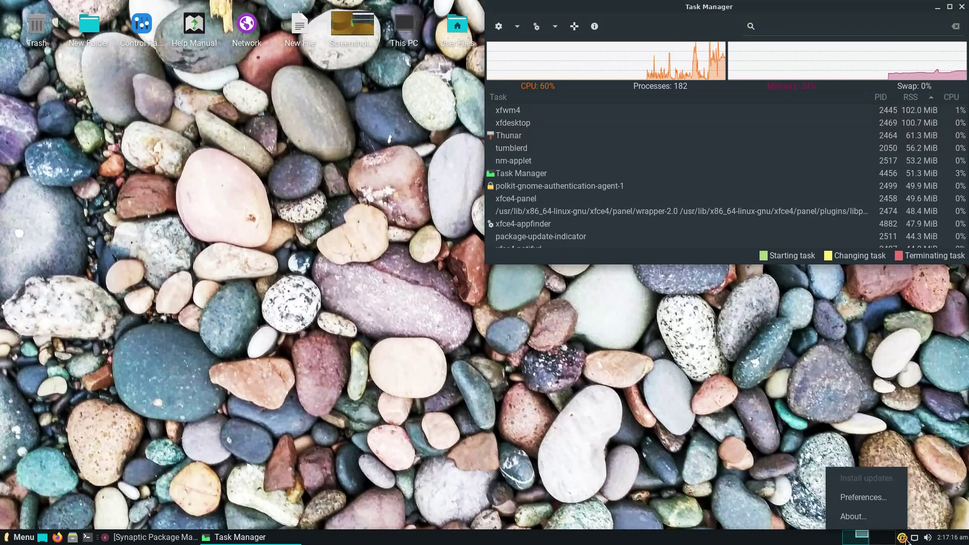
{"action": "left_click", "coordinate": [878, 496]}
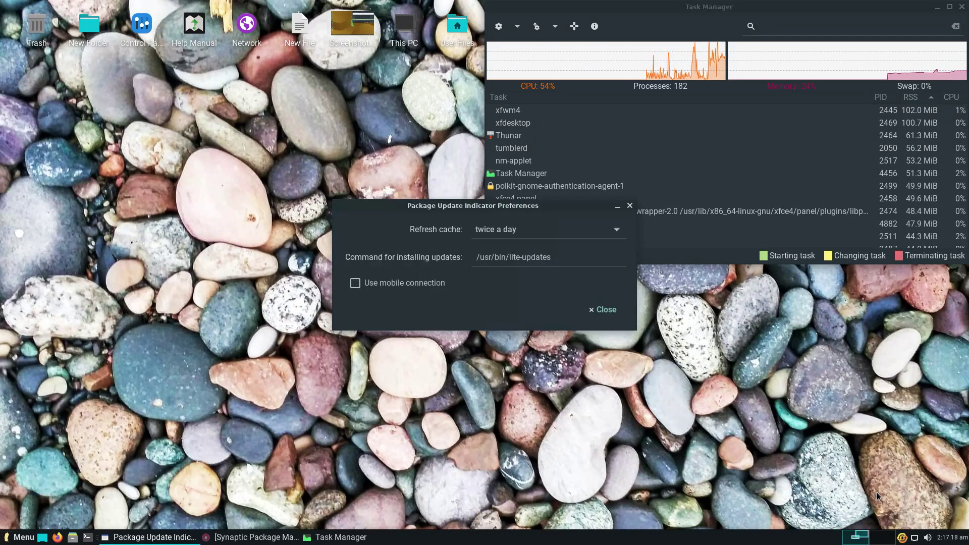
{"action": "left_click", "coordinate": [633, 212]}
{"action": "right_click", "coordinate": [590, 537]}
{"action": "mouse_move", "coordinate": [625, 517]}
{"action": "left_click", "coordinate": [673, 520]}
{"action": "left_click", "coordinate": [558, 348]}
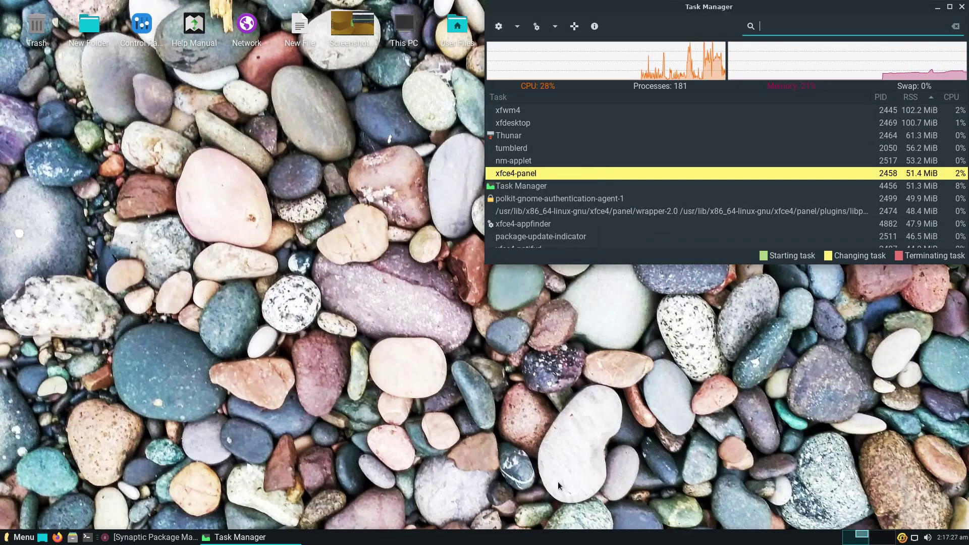
{"action": "right_click", "coordinate": [562, 539]}
{"action": "mouse_move", "coordinate": [611, 517]}
{"action": "left_click", "coordinate": [647, 505]}
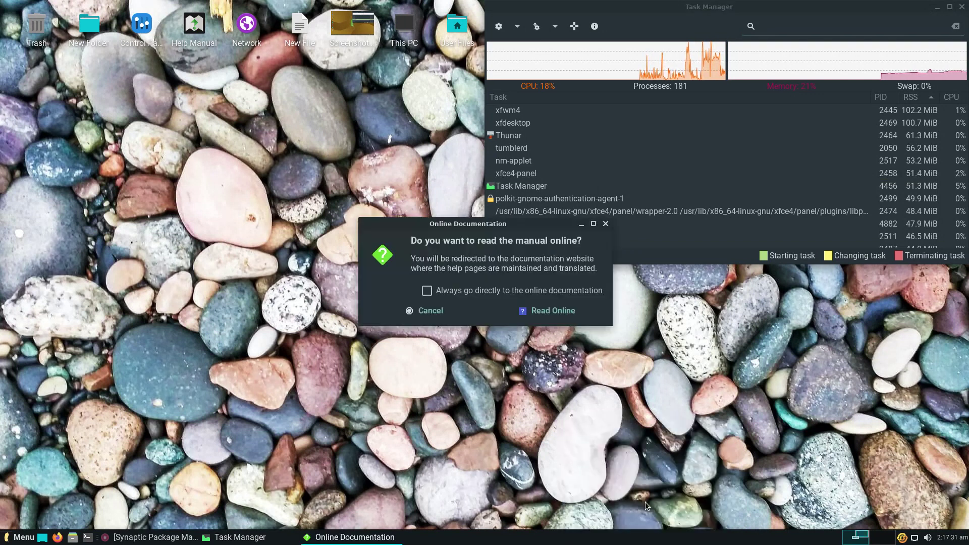
{"action": "left_click", "coordinate": [541, 311]}
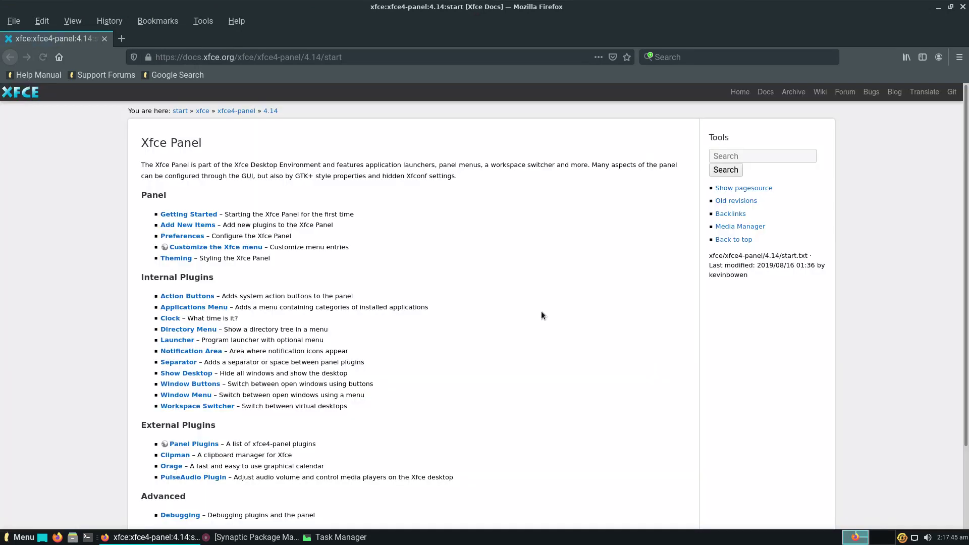
- Close the panel docs browser, then start a Log Out from the panel and cancel it
{"action": "left_click", "coordinate": [962, 7]}
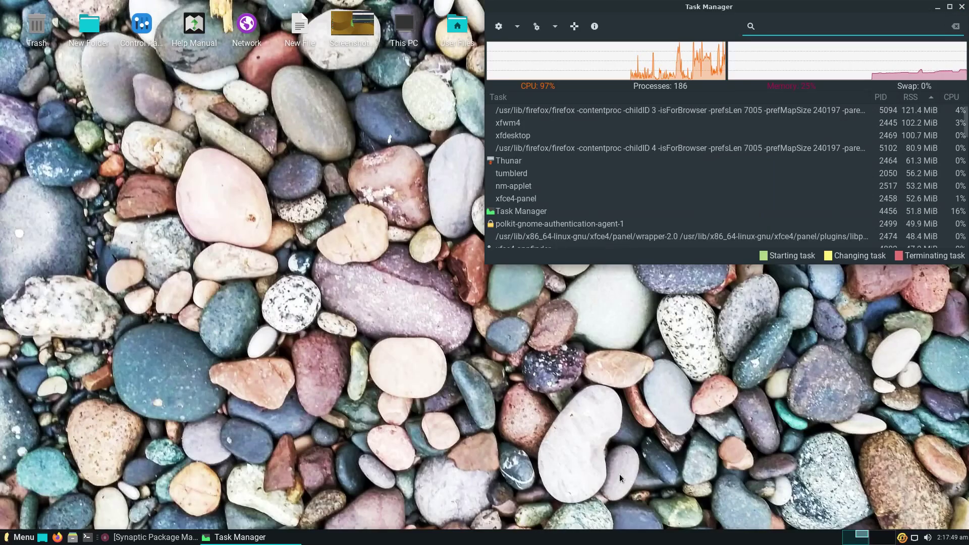
{"action": "right_click", "coordinate": [569, 537]}
{"action": "mouse_move", "coordinate": [595, 517]}
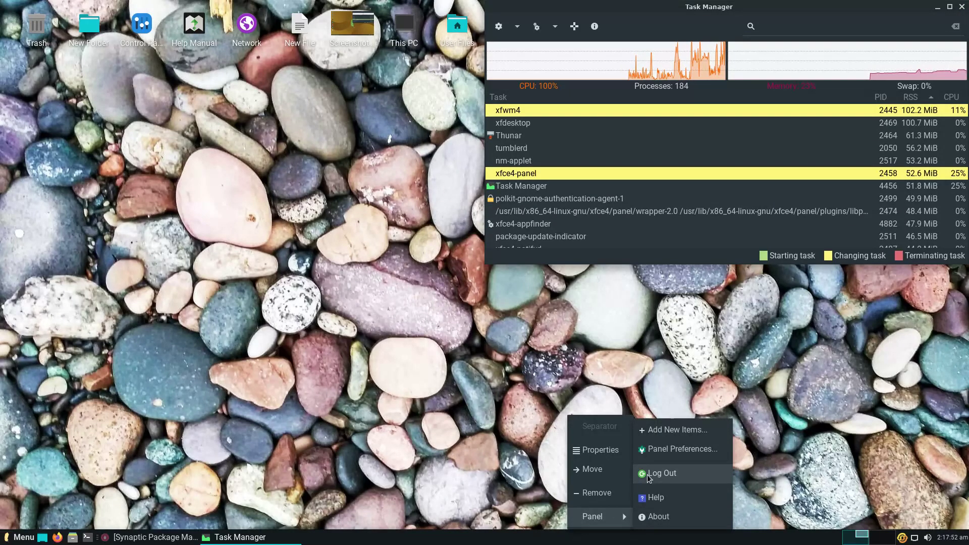
{"action": "left_click", "coordinate": [657, 473]}
{"action": "left_click", "coordinate": [596, 341]}
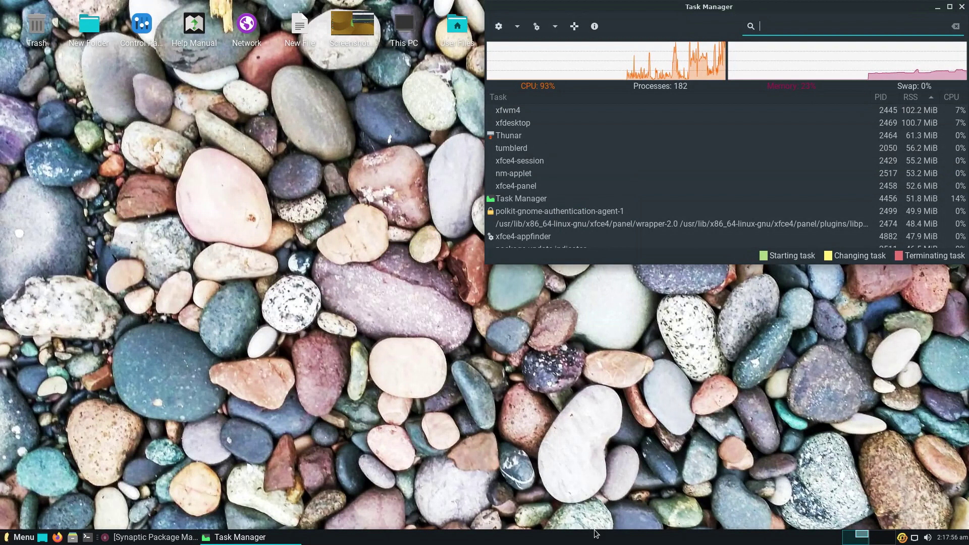
- In Panel Preferences, raise the Display row size from 30 to 39 pixels
{"action": "right_click", "coordinate": [594, 534]}
{"action": "mouse_move", "coordinate": [626, 516]}
{"action": "left_click", "coordinate": [677, 450]}
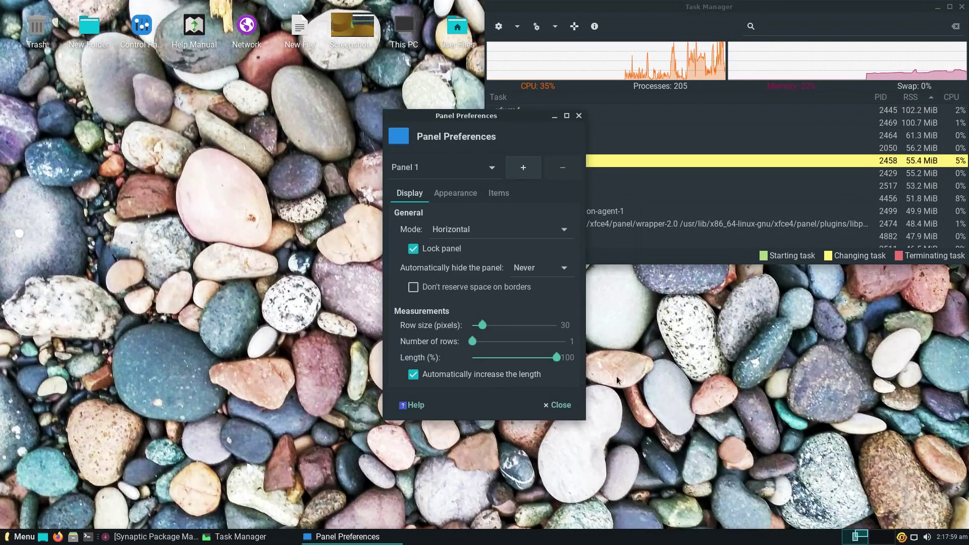
{"action": "left_click", "coordinate": [455, 193]}
{"action": "left_click", "coordinate": [499, 193]}
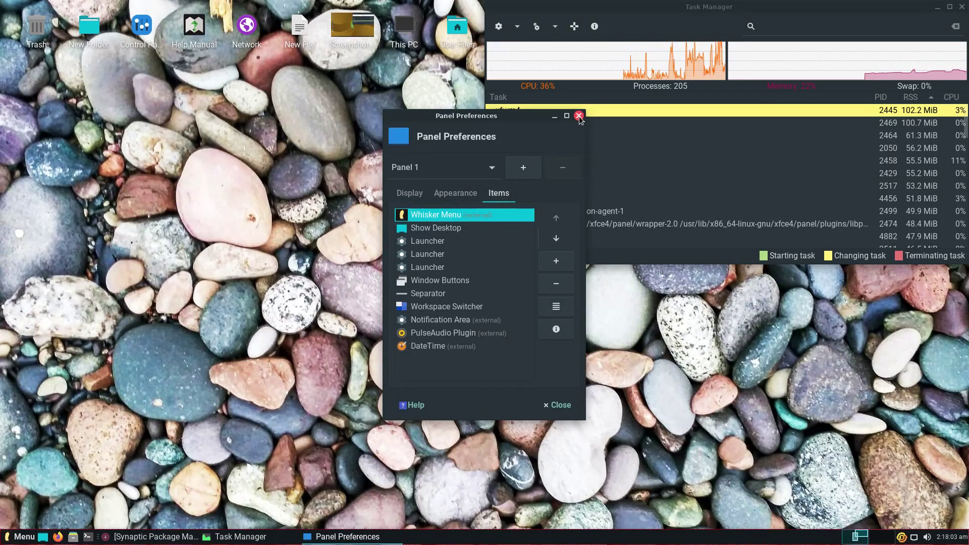
{"action": "left_click", "coordinate": [410, 192]}
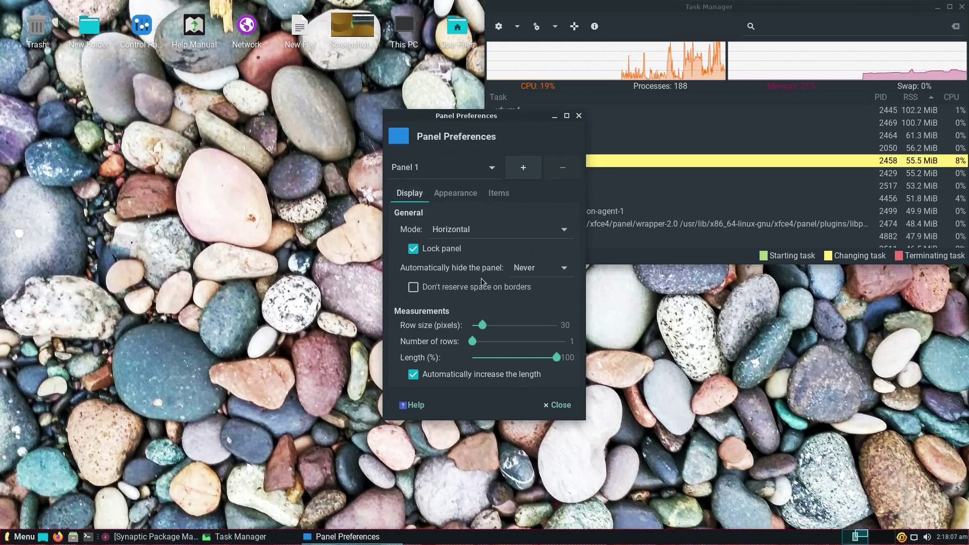
{"action": "left_click_drag", "start_coordinate": [482, 325], "coordinate": [489, 326]}
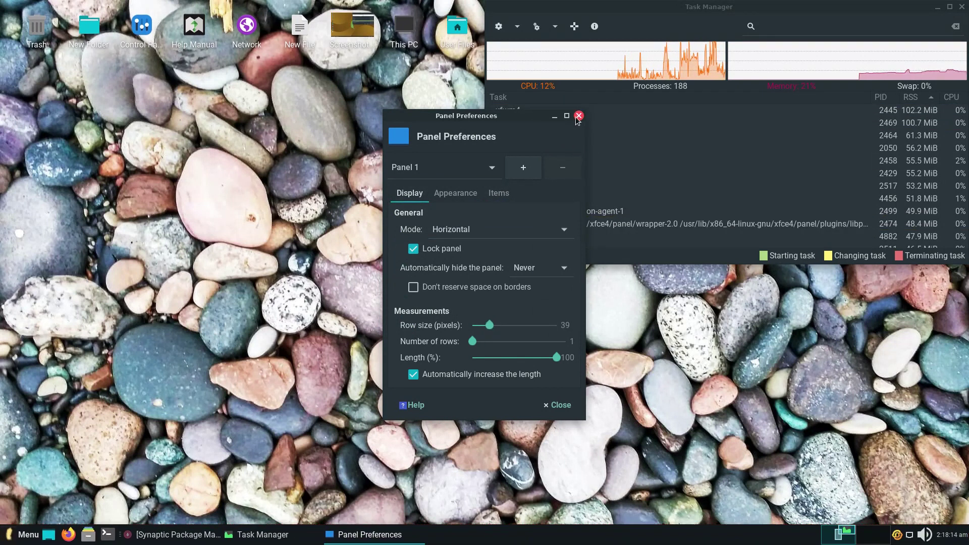
{"action": "left_click", "coordinate": [579, 117]}
- Open and close the Add New Items list and the Separator properties without changes
{"action": "right_click", "coordinate": [576, 539]}
{"action": "mouse_move", "coordinate": [596, 523]}
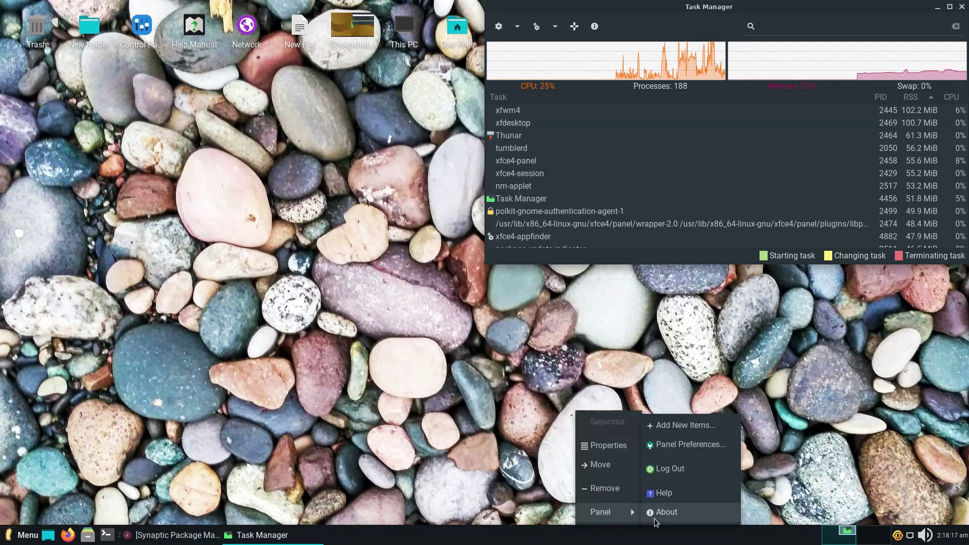
{"action": "left_click", "coordinate": [659, 431]}
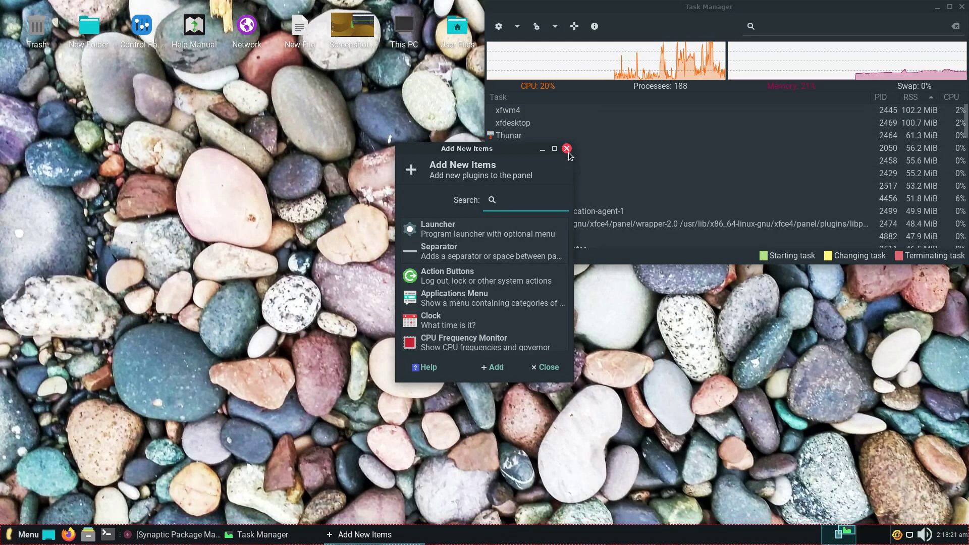
{"action": "left_click", "coordinate": [567, 148]}
{"action": "left_click", "coordinate": [565, 446]}
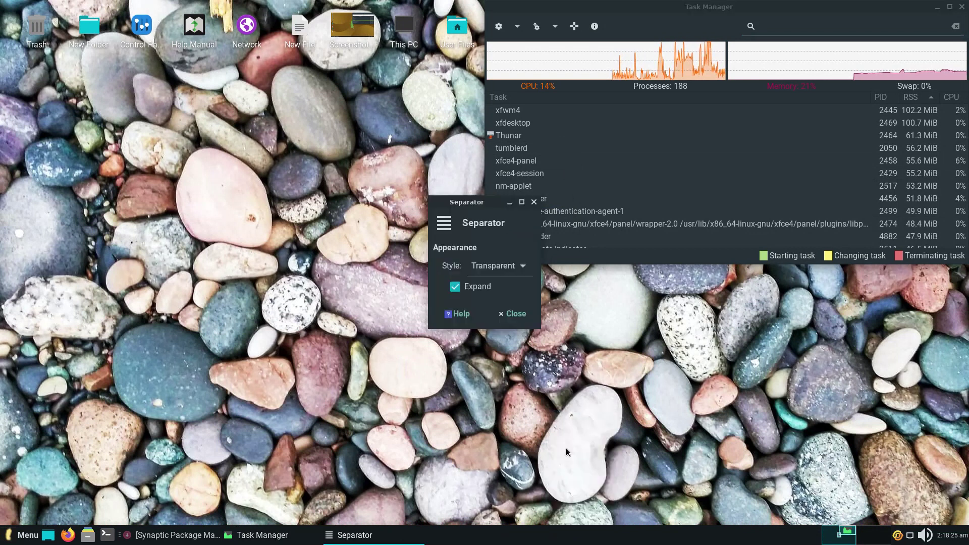
{"action": "left_click", "coordinate": [534, 202]}
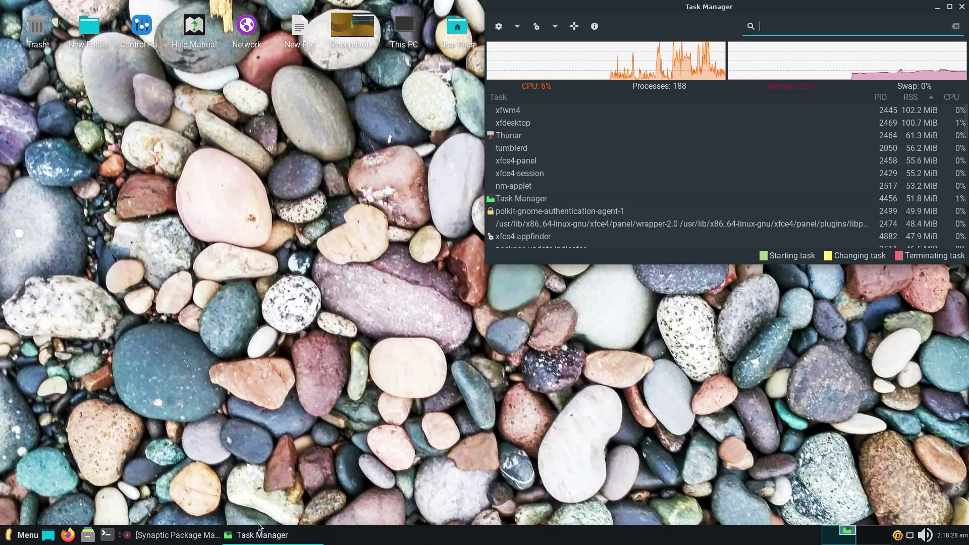
- Toggle Show Desktop, then open and close the Menu Editor
{"action": "left_click", "coordinate": [48, 538]}
{"action": "left_click", "coordinate": [48, 538]}
{"action": "left_click", "coordinate": [21, 536]}
{"action": "right_click", "coordinate": [22, 536]}
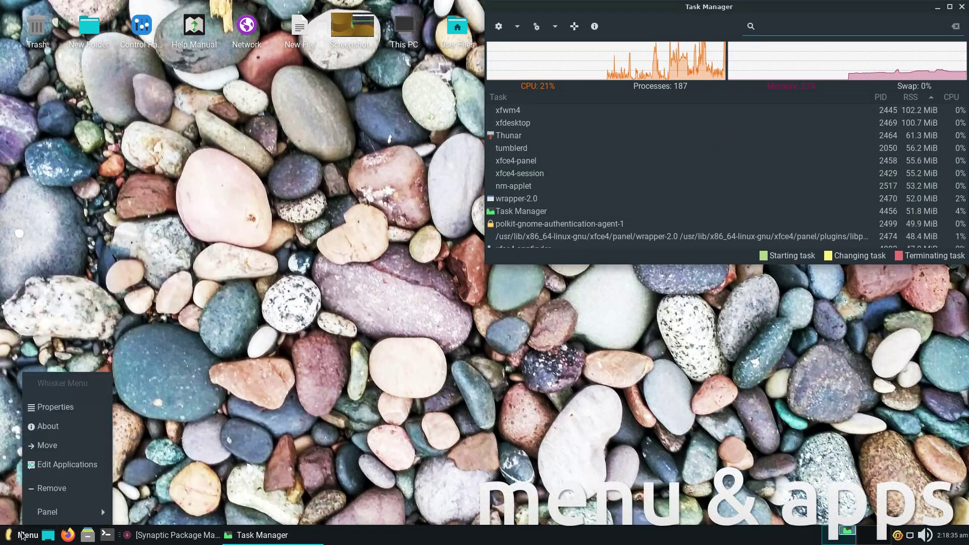
{"action": "left_click", "coordinate": [34, 464]}
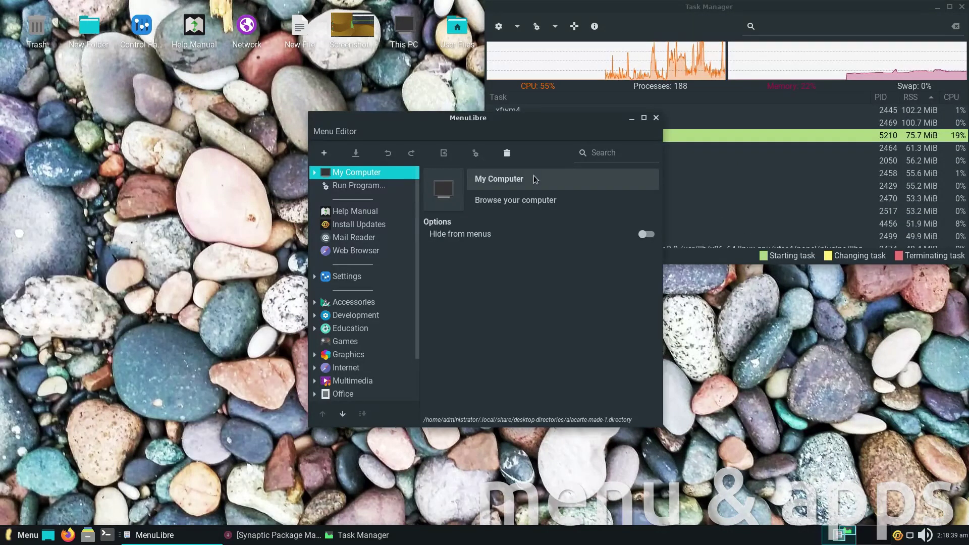
{"action": "left_click", "coordinate": [656, 118]}
- View and close the Whisker Menu plugin's About information
{"action": "right_click", "coordinate": [30, 535]}
{"action": "left_click", "coordinate": [43, 426]}
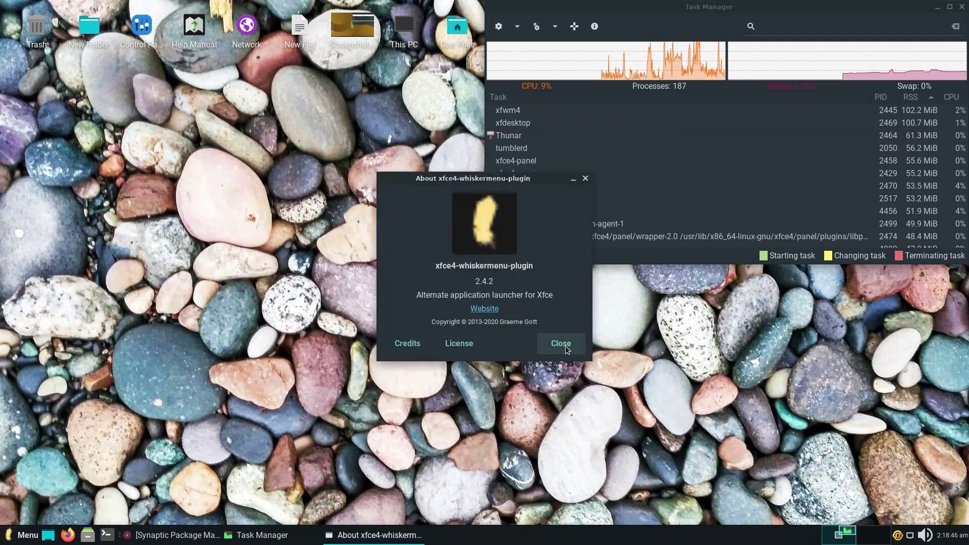
{"action": "left_click", "coordinate": [561, 344]}
- Browse the Whisker Menu properties tabs to Search Actions, close them, then open and enlarge the menu
{"action": "right_click", "coordinate": [28, 534]}
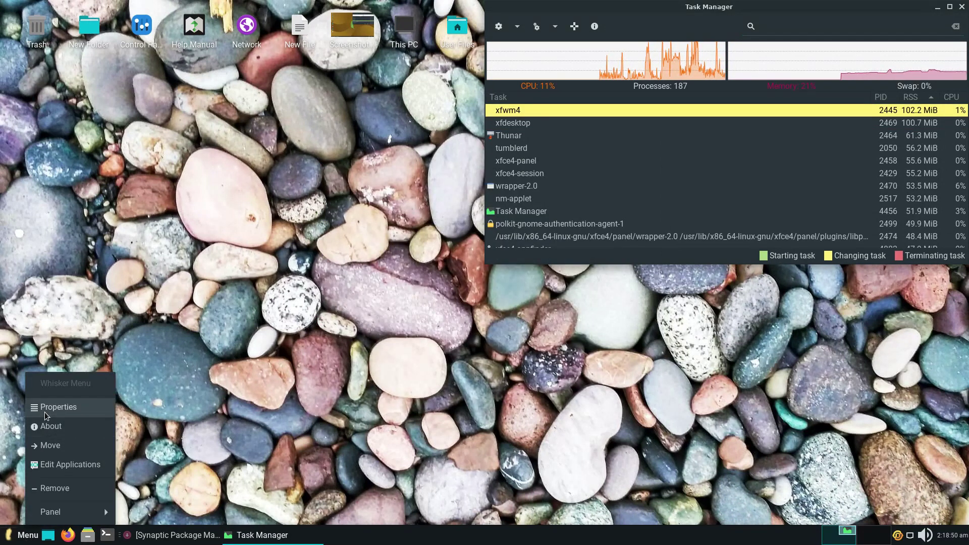
{"action": "left_click", "coordinate": [46, 415]}
{"action": "left_click", "coordinate": [457, 130]}
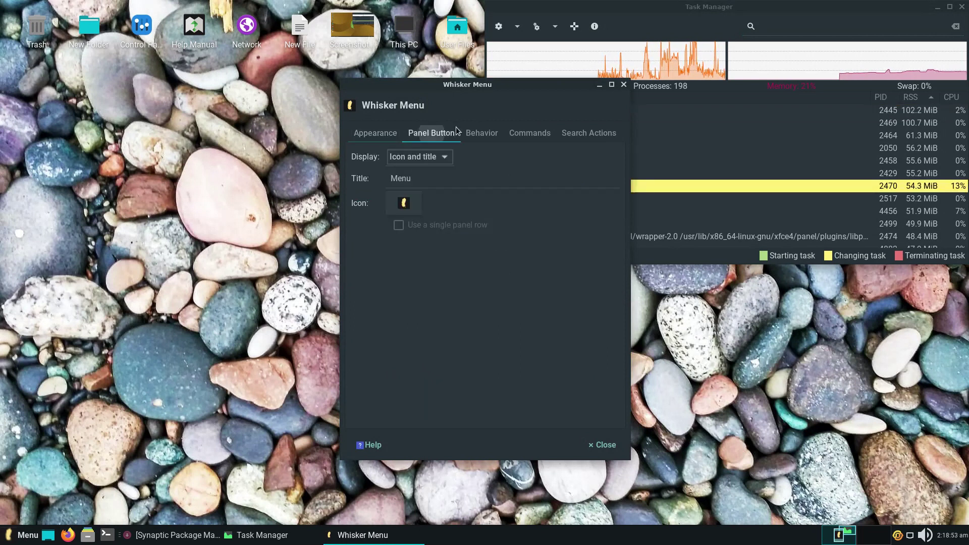
{"action": "left_click", "coordinate": [482, 133]}
{"action": "left_click", "coordinate": [529, 133]}
{"action": "left_click", "coordinate": [588, 132]}
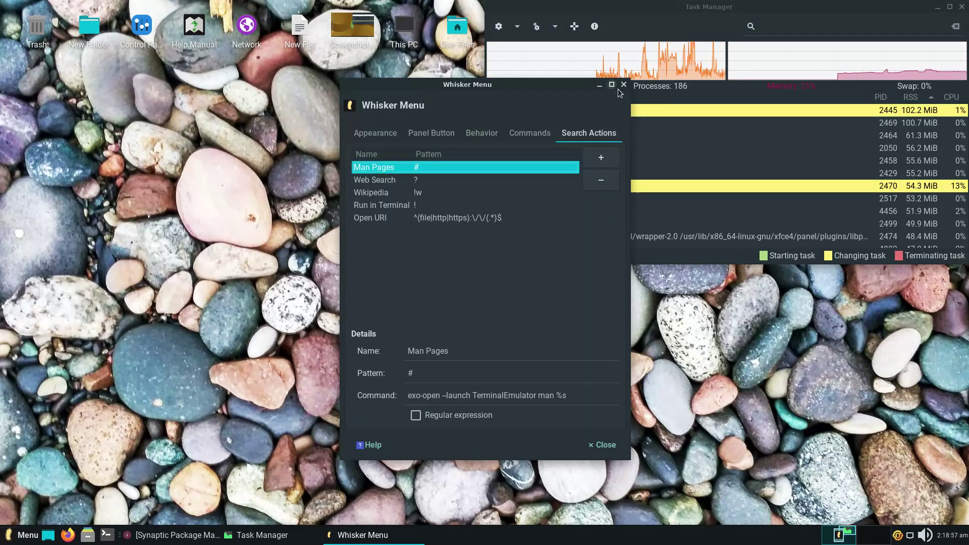
{"action": "left_click", "coordinate": [624, 84]}
{"action": "left_click", "coordinate": [28, 535]}
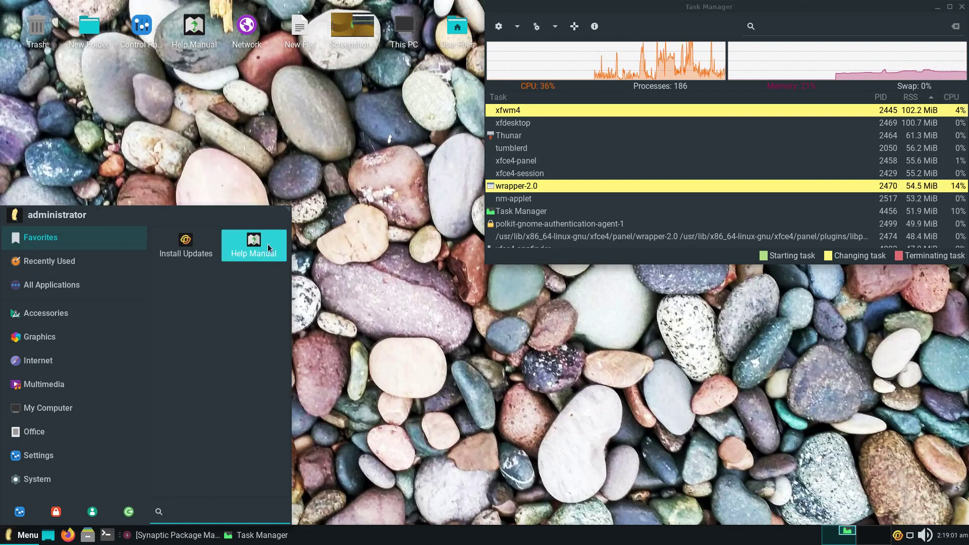
{"action": "left_click_drag", "start_coordinate": [286, 210], "coordinate": [392, 96]}
- Lock the screen, then unlock the session with the account password
{"action": "left_click", "coordinate": [56, 511]}
{"action": "type", "text": "*****"}
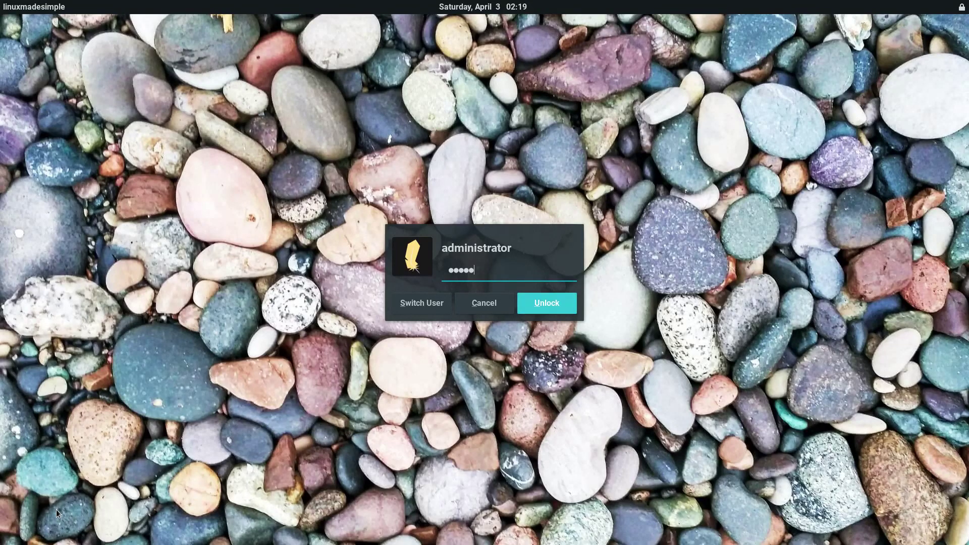
{"action": "key", "text": "Return"}
- Browse All Applications and the Accessories, Graphics, Internet, Multimedia, My Computer and Office categories
{"action": "left_click", "coordinate": [27, 535]}
{"action": "left_click", "coordinate": [36, 173]}
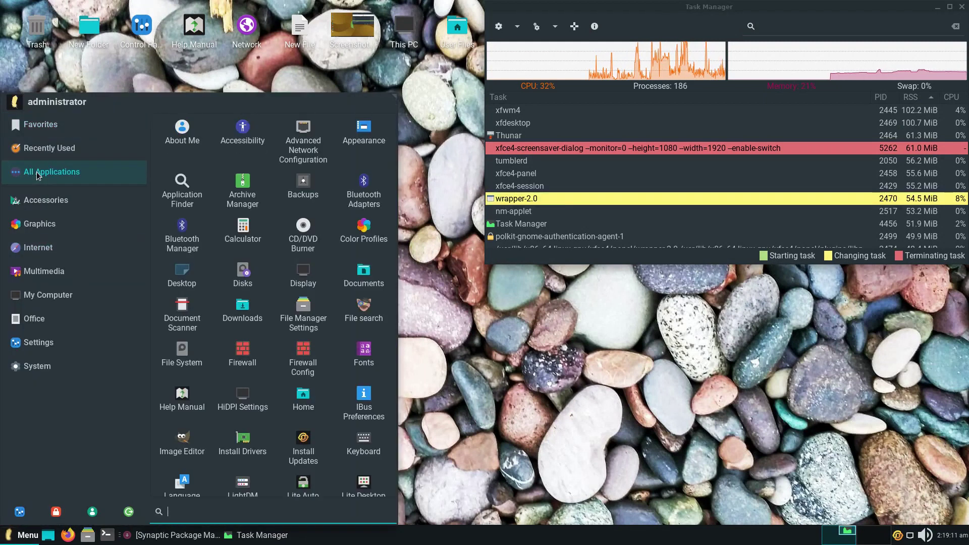
{"action": "left_click_drag", "start_coordinate": [395, 168], "coordinate": [391, 441]}
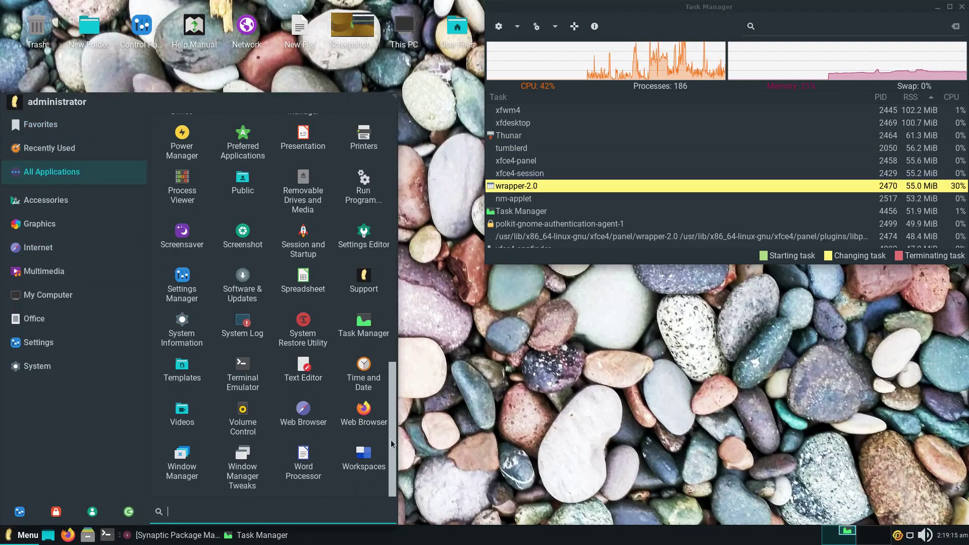
{"action": "left_click", "coordinate": [45, 200]}
{"action": "left_click", "coordinate": [61, 224]}
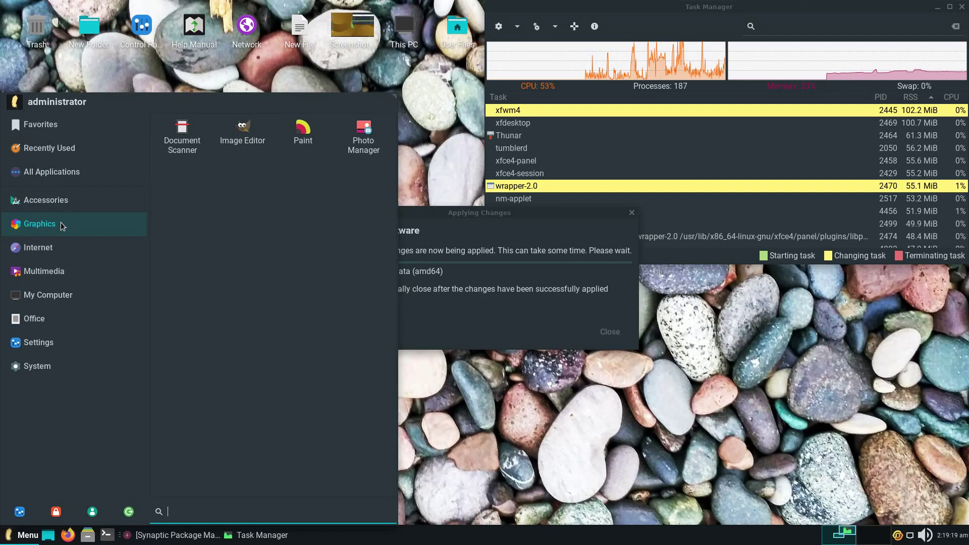
{"action": "left_click", "coordinate": [60, 249]}
{"action": "left_click", "coordinate": [60, 272]}
{"action": "left_click", "coordinate": [63, 295]}
{"action": "left_click", "coordinate": [61, 322]}
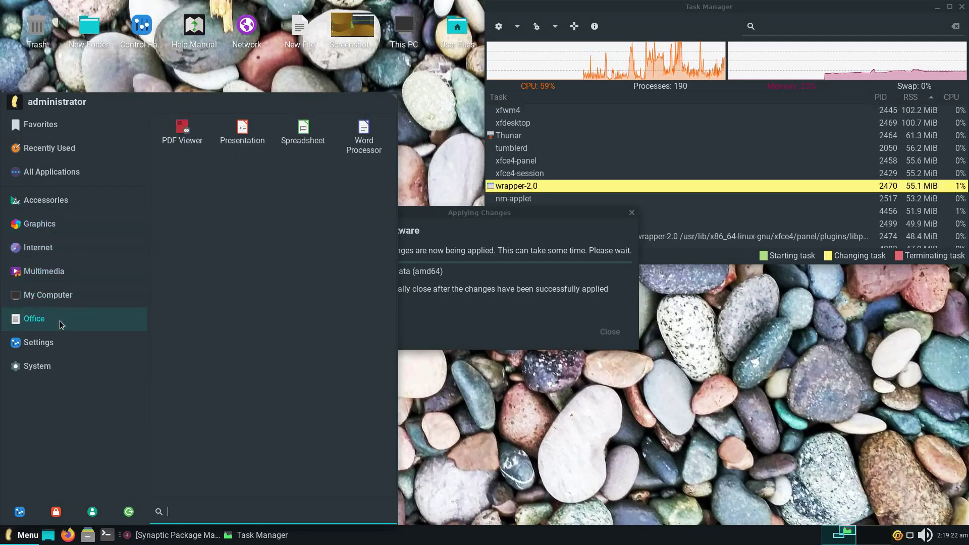
- Browse the Settings and System categories, then open Settings Manager maximized to full screen
{"action": "left_click", "coordinate": [61, 342]}
{"action": "left_click_drag", "start_coordinate": [394, 330], "coordinate": [264, 439]}
{"action": "left_click", "coordinate": [77, 367]}
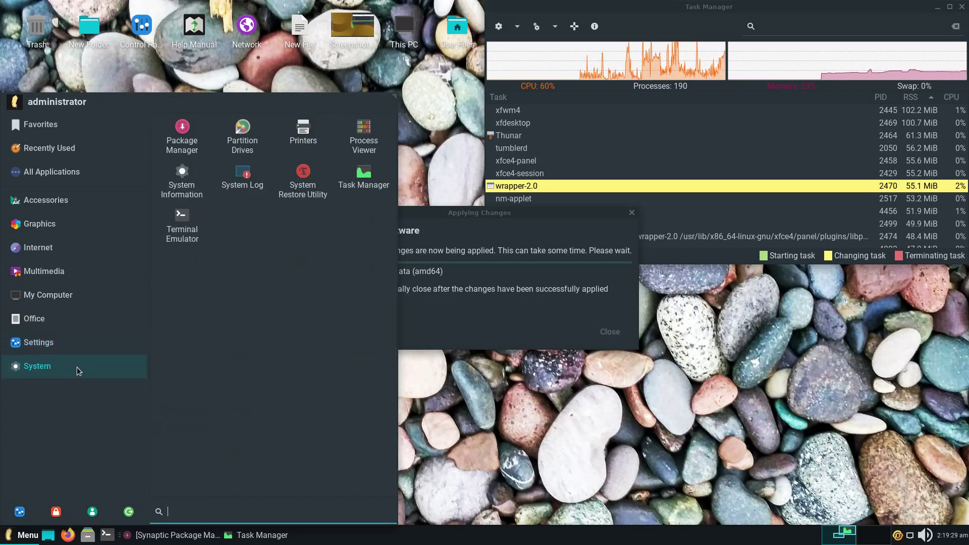
{"action": "left_click", "coordinate": [20, 511]}
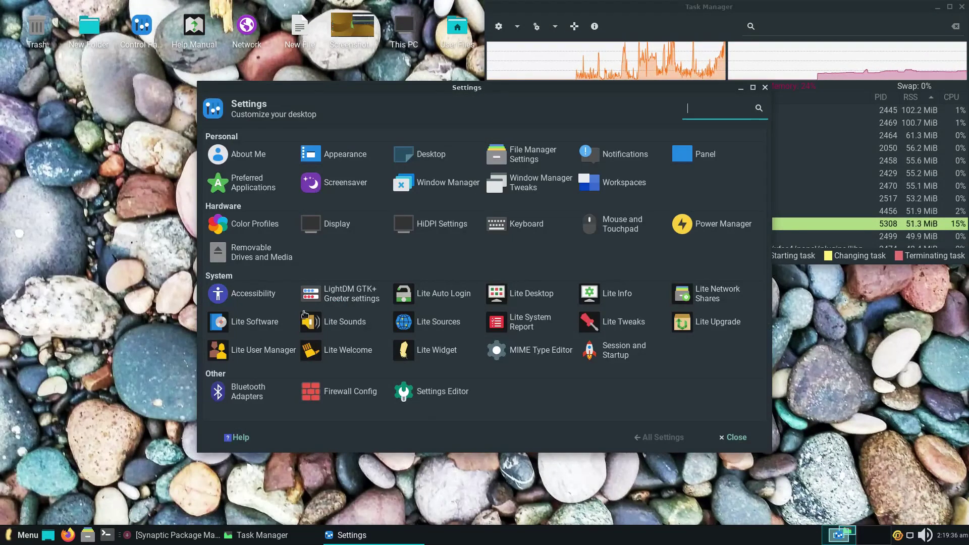
{"action": "double_click", "coordinate": [542, 90]}
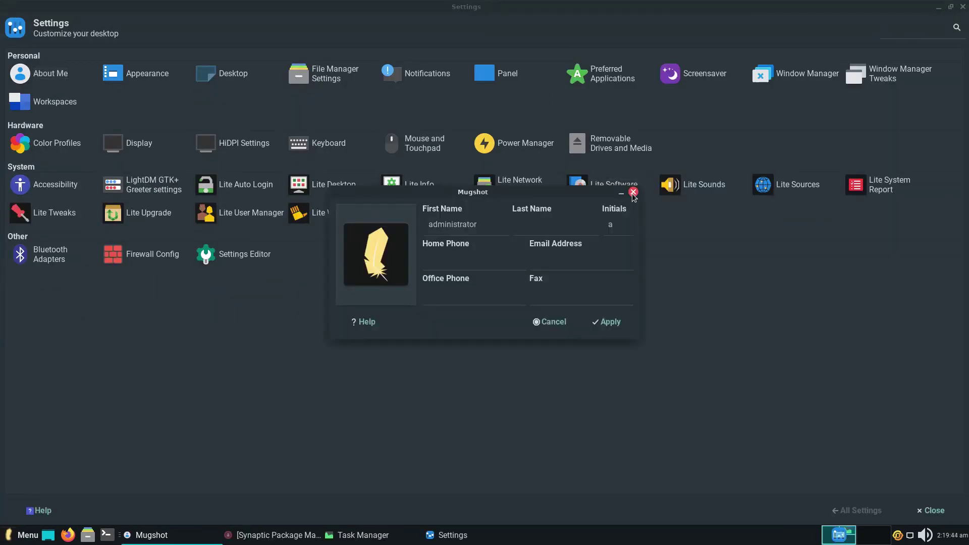
{"action": "left_click", "coordinate": [633, 192]}
{"action": "left_click", "coordinate": [147, 76]}
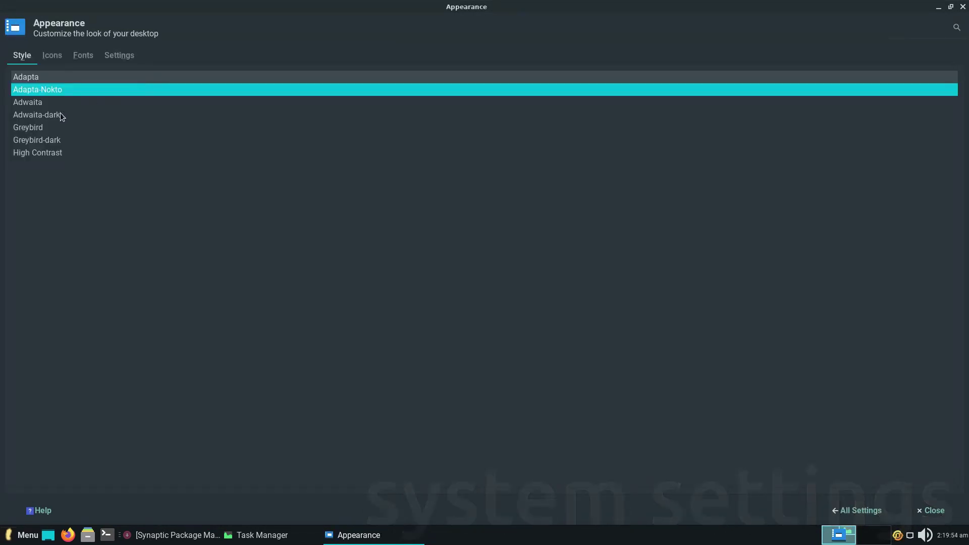
{"action": "key", "text": "Down"}
{"action": "key", "text": "Down"}
{"action": "left_click", "coordinate": [54, 56]}
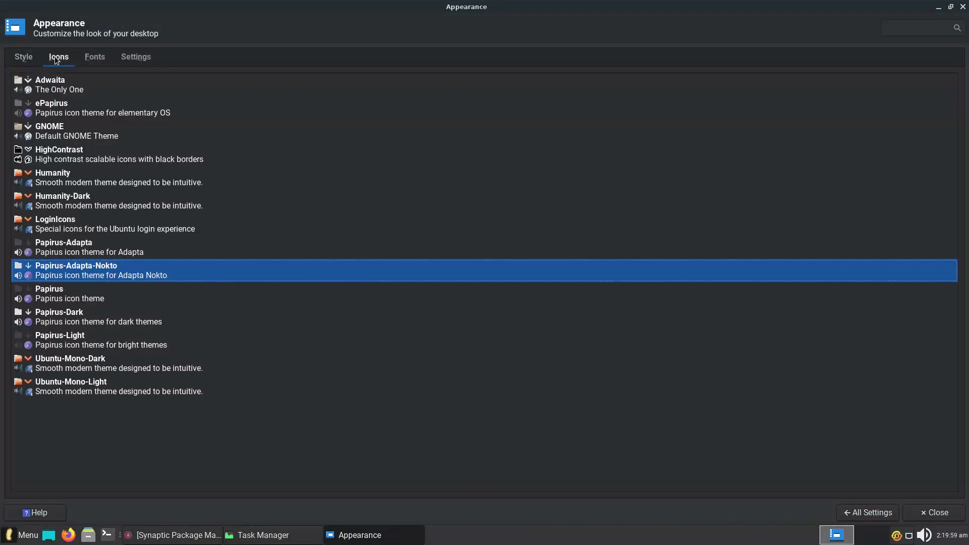
{"action": "left_click", "coordinate": [22, 56]}
{"action": "left_click", "coordinate": [26, 81]}
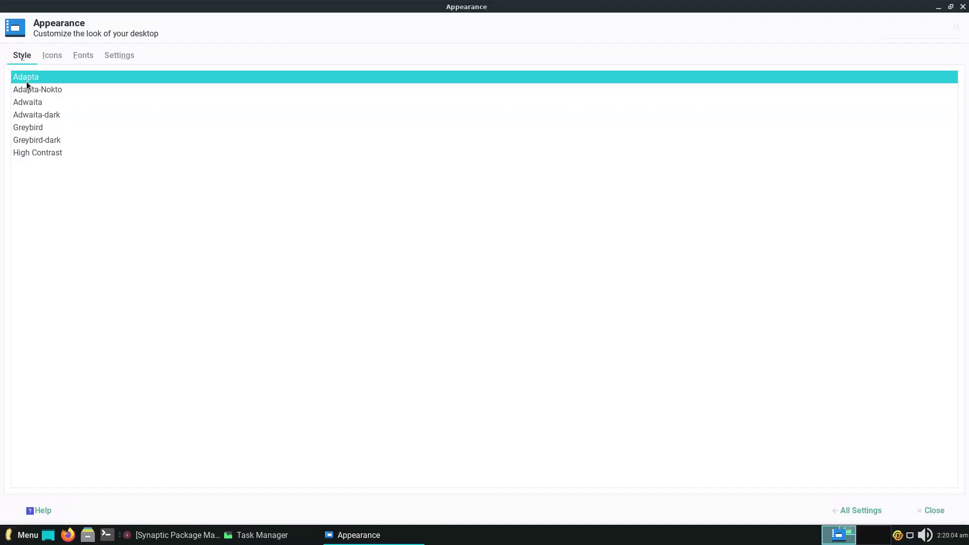
{"action": "left_click", "coordinate": [26, 92]}
{"action": "left_click", "coordinate": [56, 55]}
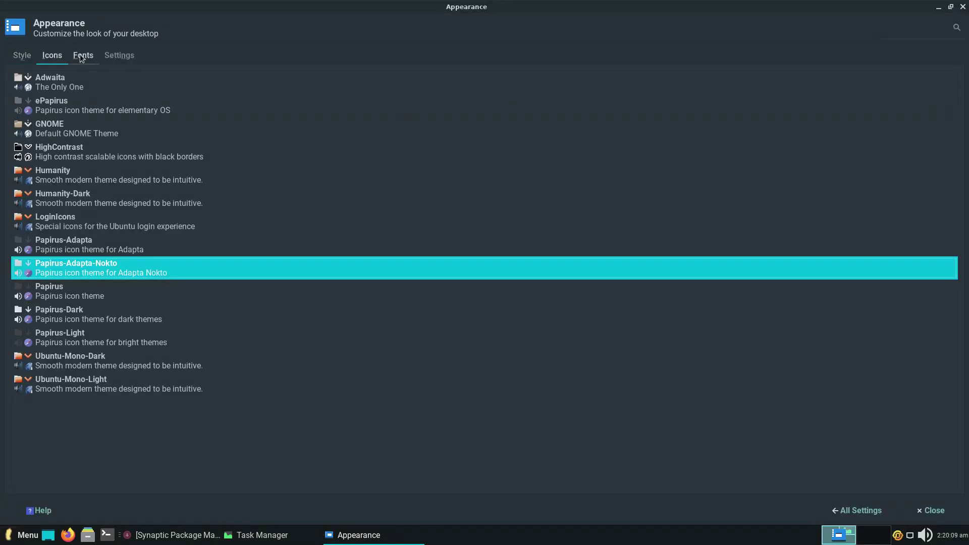
{"action": "left_click", "coordinate": [83, 55]}
{"action": "left_click", "coordinate": [119, 55]}
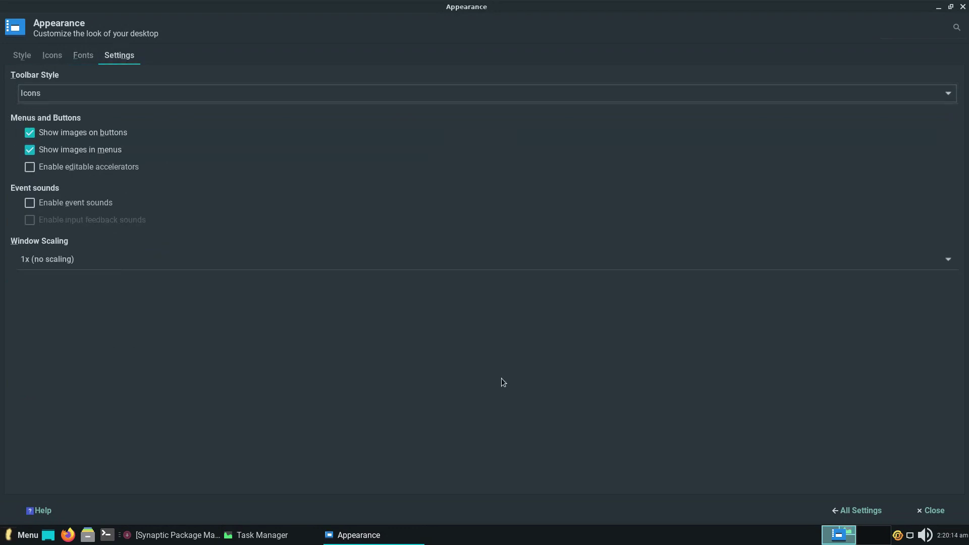
{"action": "left_click", "coordinate": [856, 510]}
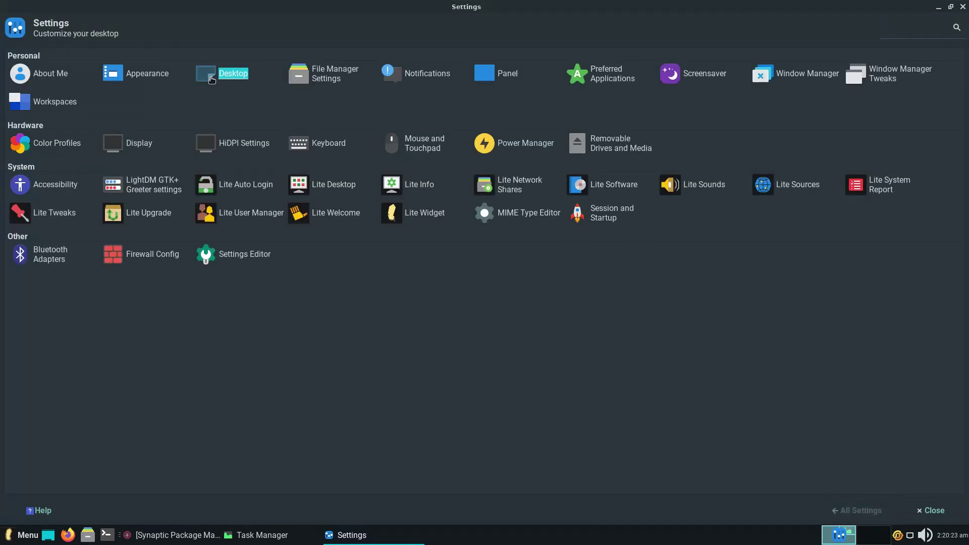
{"action": "left_click", "coordinate": [211, 80]}
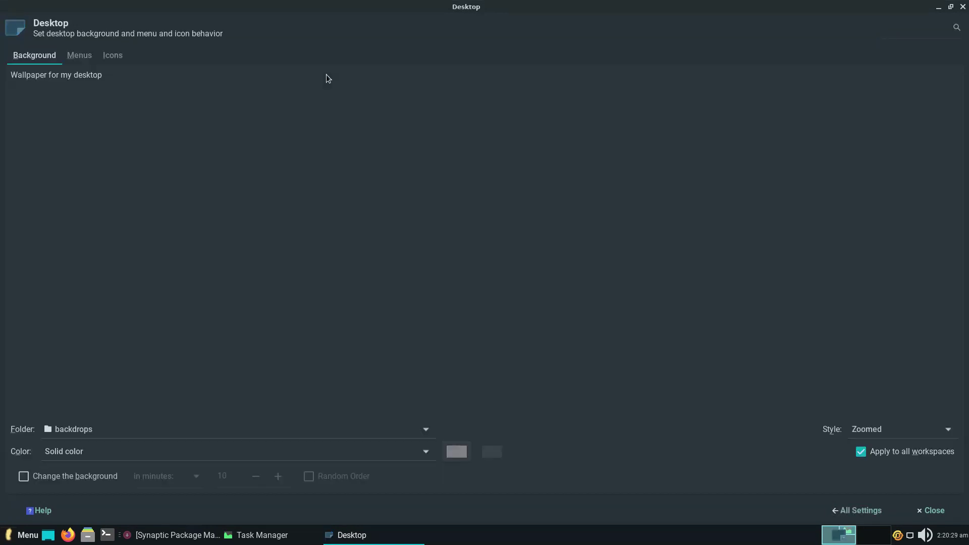
{"action": "left_click", "coordinate": [857, 510]}
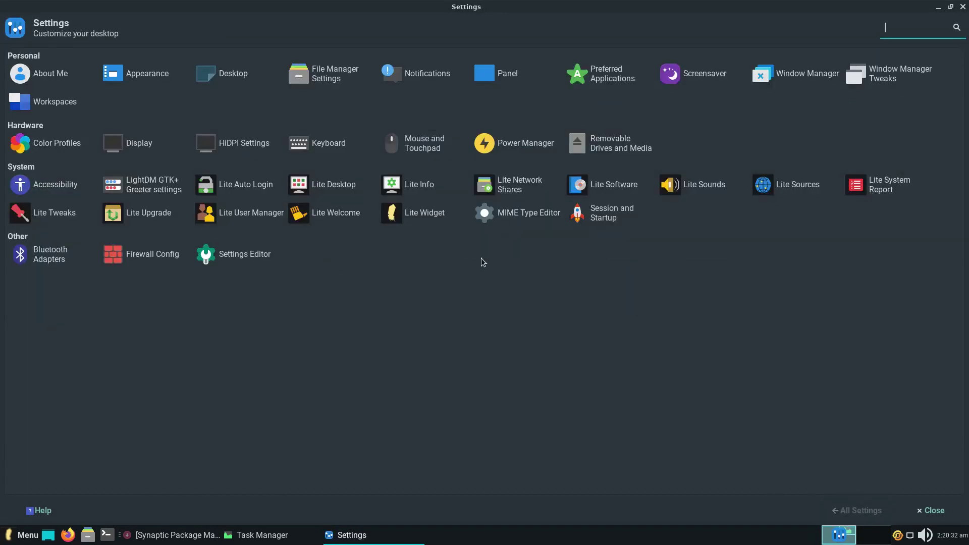
{"action": "left_click", "coordinate": [323, 74]}
{"action": "left_click", "coordinate": [432, 172]}
{"action": "left_click", "coordinate": [478, 172]}
{"action": "left_click", "coordinate": [524, 173]}
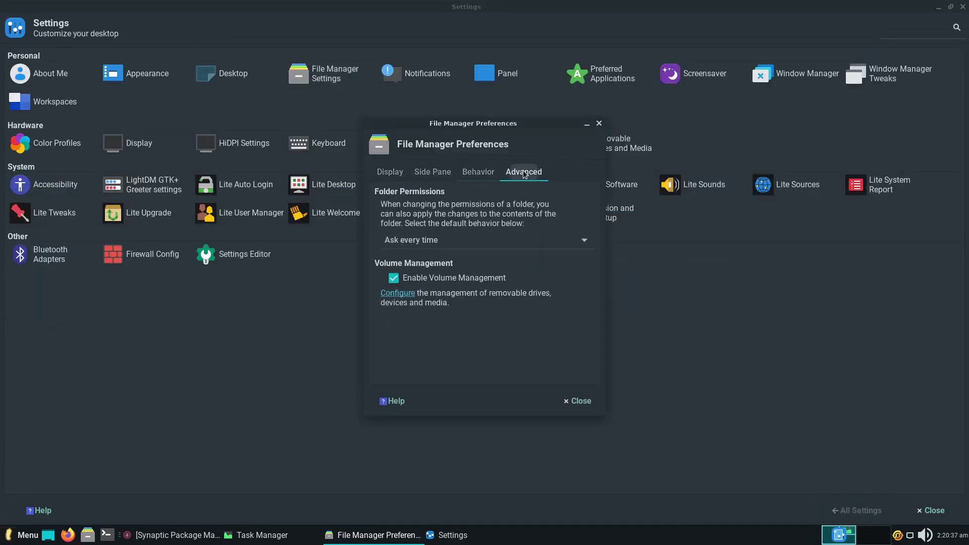
{"action": "left_click", "coordinate": [598, 125]}
{"action": "left_click", "coordinate": [427, 74]}
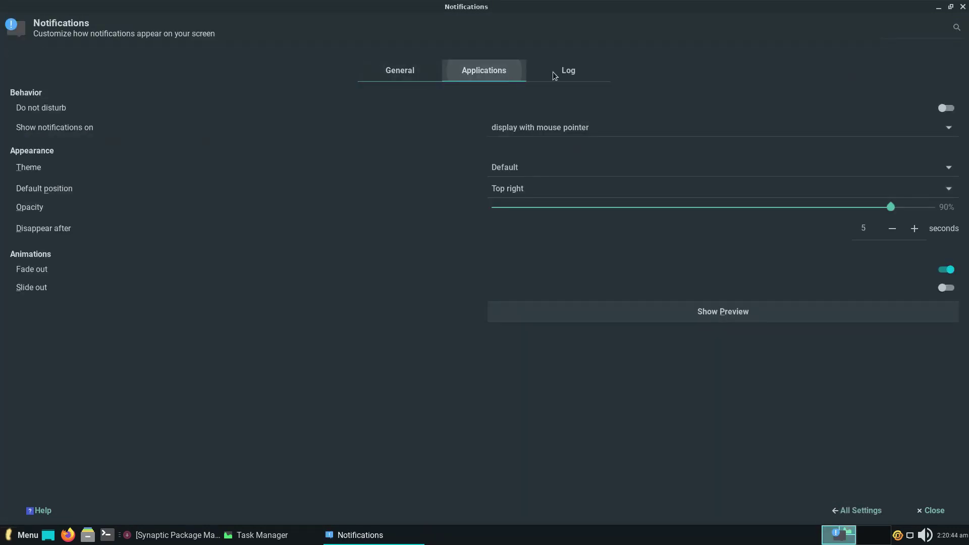
{"action": "left_click", "coordinate": [553, 73]}
{"action": "left_click", "coordinate": [858, 510]}
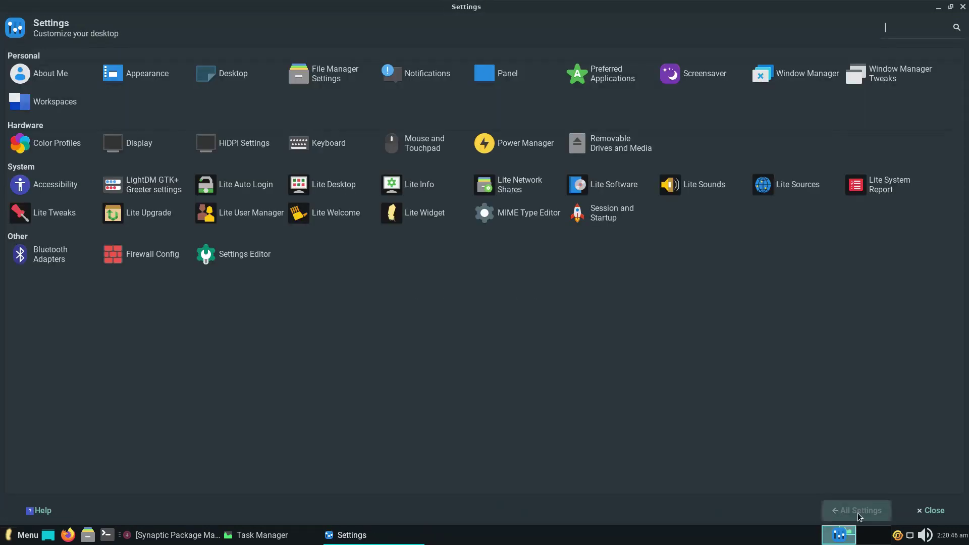
{"action": "left_click", "coordinate": [609, 79]}
{"action": "left_click", "coordinate": [71, 55]}
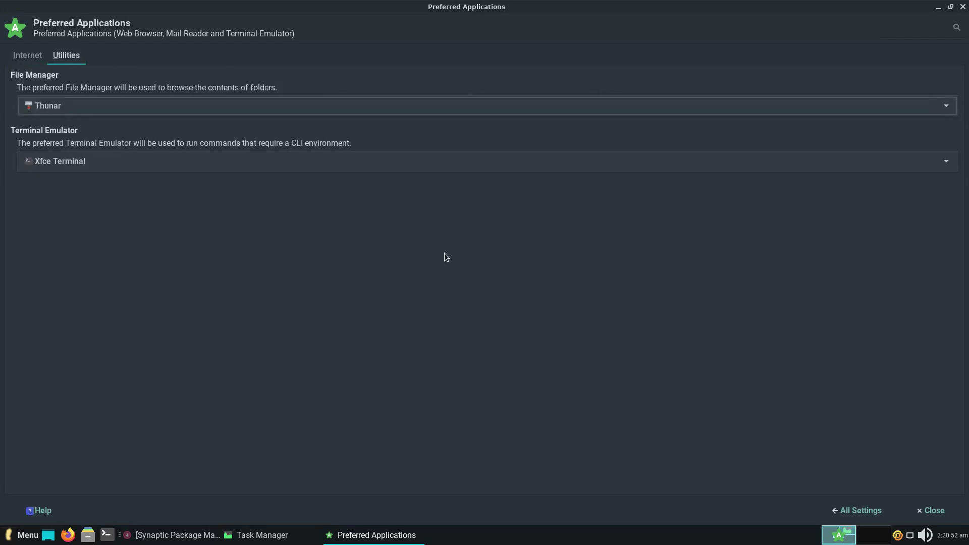
{"action": "left_click", "coordinate": [859, 511]}
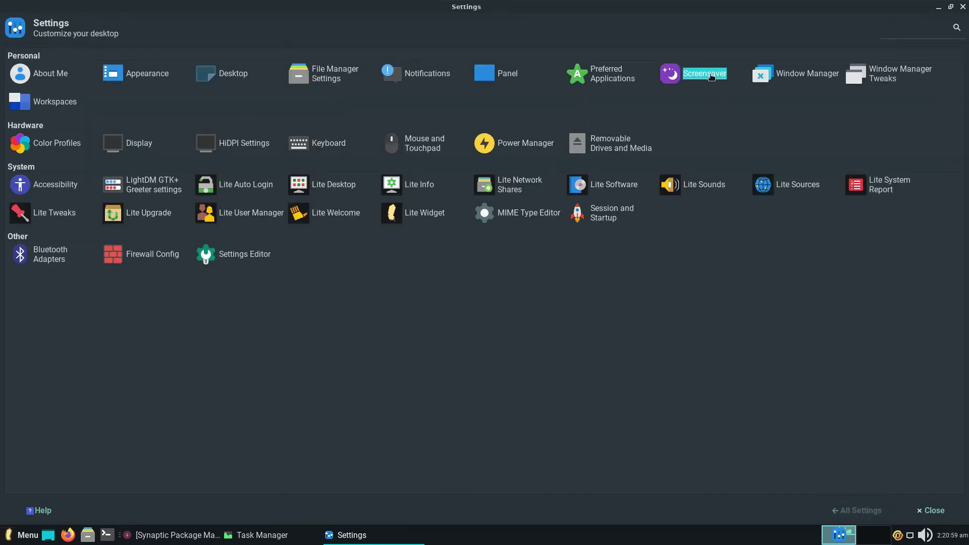
{"action": "left_click", "coordinate": [711, 76]}
{"action": "left_click", "coordinate": [80, 57]}
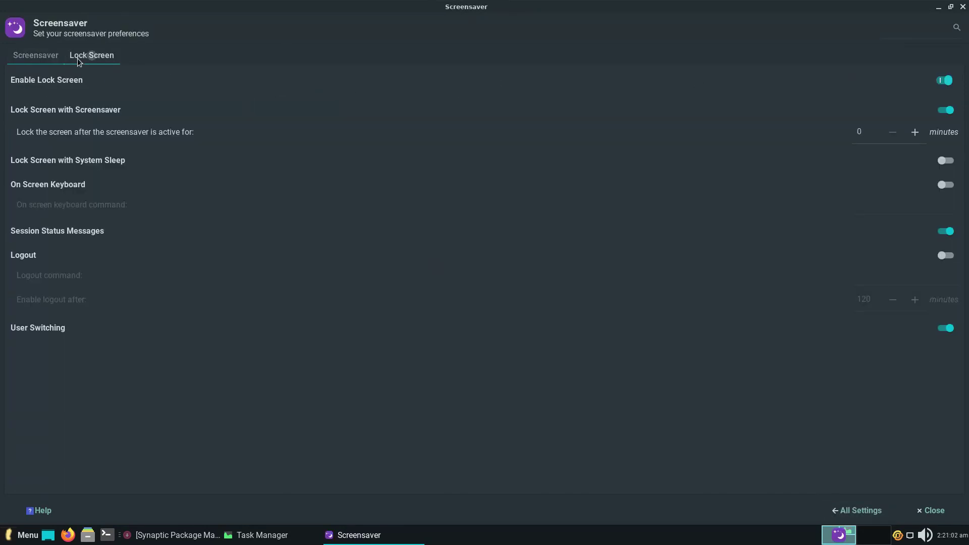
{"action": "left_click", "coordinate": [862, 509]}
{"action": "left_click", "coordinate": [812, 74]}
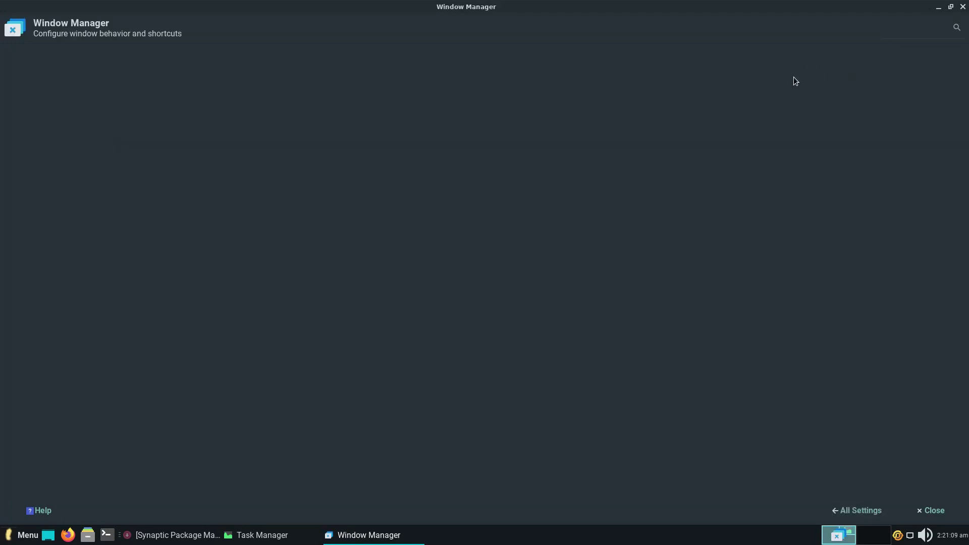
{"action": "left_click", "coordinate": [59, 55]}
{"action": "left_click", "coordinate": [98, 55]}
{"action": "left_click", "coordinate": [138, 55]}
{"action": "left_click", "coordinate": [862, 511]}
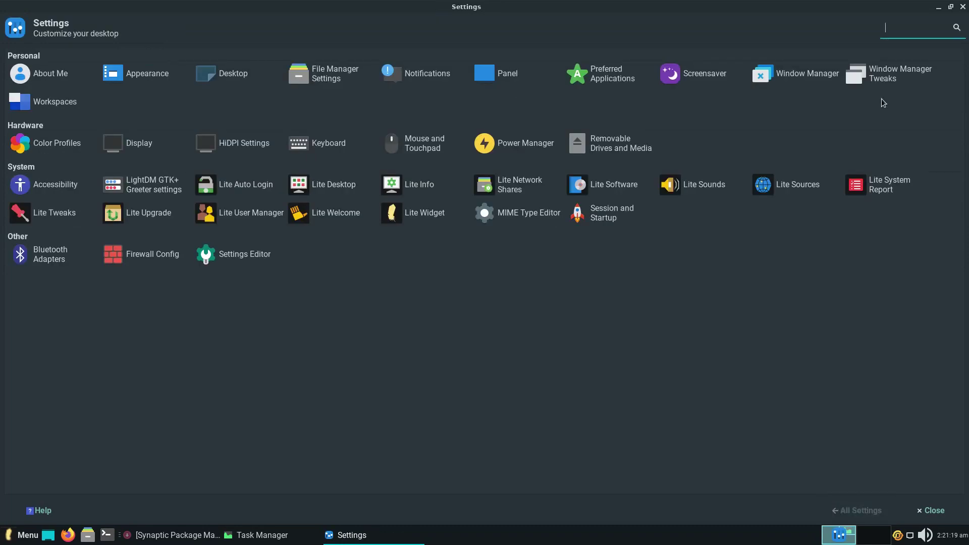
{"action": "left_click", "coordinate": [883, 81]}
{"action": "left_click", "coordinate": [61, 55]}
{"action": "left_click", "coordinate": [120, 55]}
{"action": "left_click", "coordinate": [167, 55]}
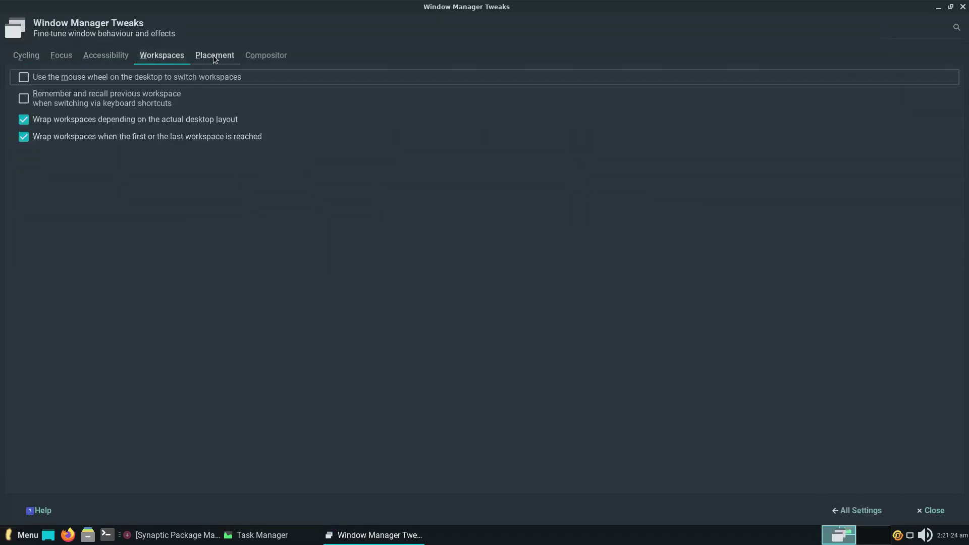
{"action": "left_click", "coordinate": [215, 55]}
{"action": "left_click", "coordinate": [266, 55]}
{"action": "left_click", "coordinate": [834, 511]}
{"action": "left_click", "coordinate": [69, 104]}
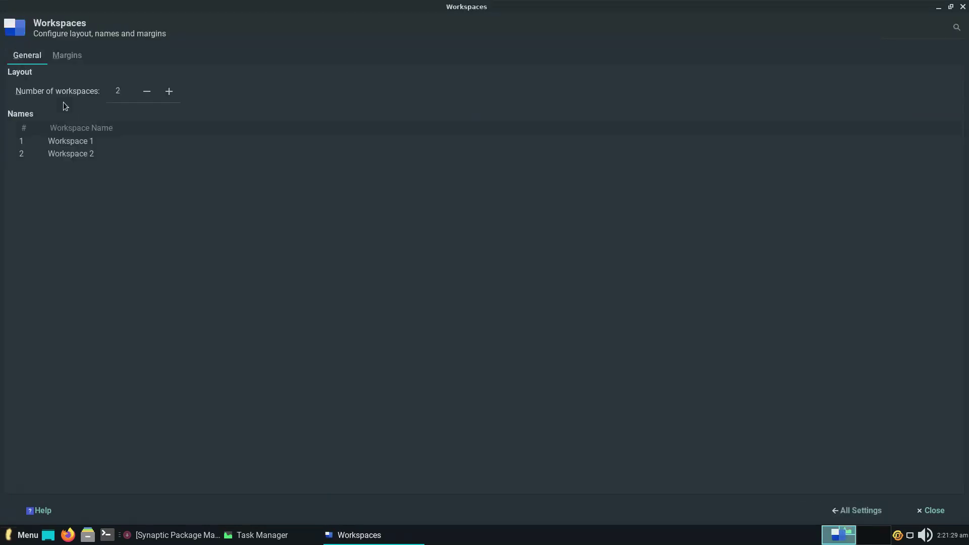
{"action": "left_click", "coordinate": [67, 55]}
{"action": "left_click", "coordinate": [856, 510]}
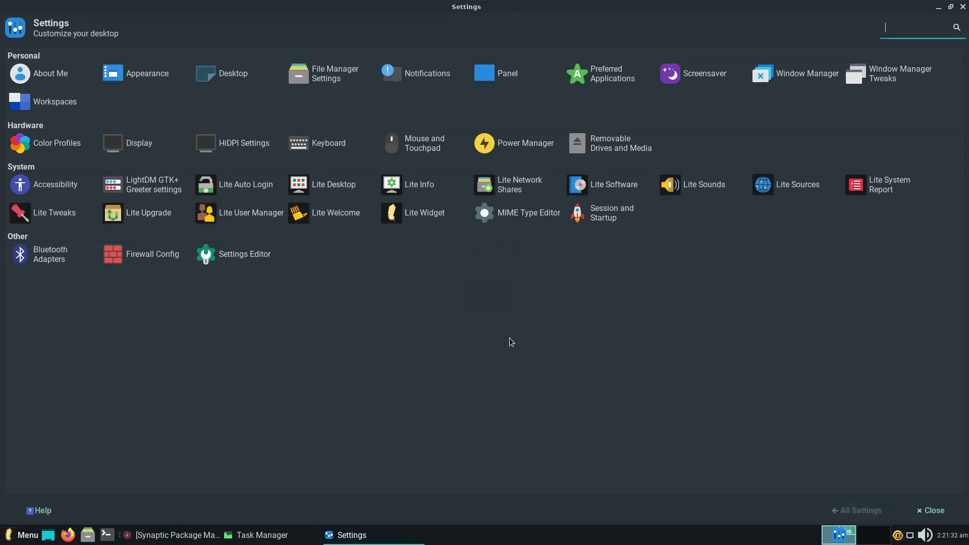
- View the Color Profiles settings and the Display panel's Advanced tab
{"action": "left_click", "coordinate": [65, 146]}
{"action": "left_click", "coordinate": [857, 510]}
{"action": "left_click", "coordinate": [150, 147]}
{"action": "left_click", "coordinate": [79, 57]}
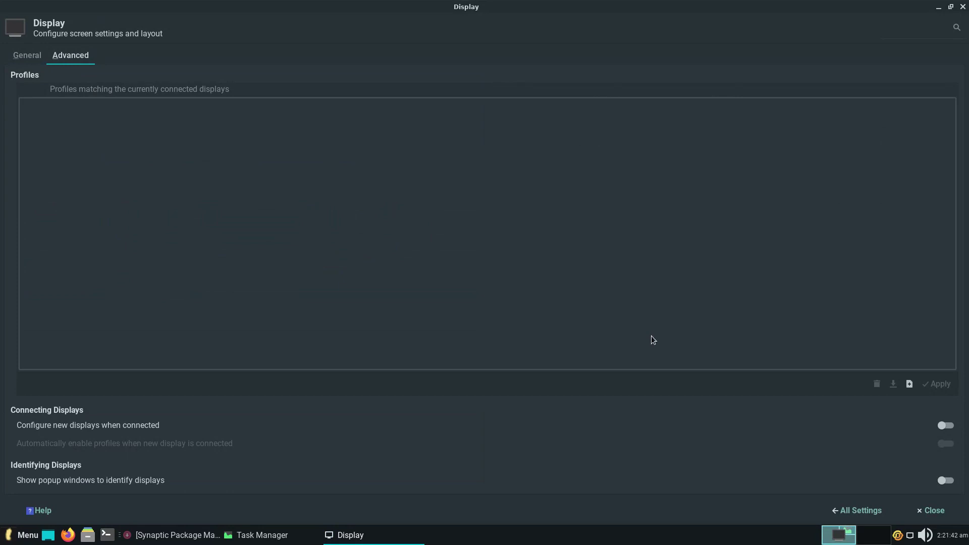
{"action": "left_click", "coordinate": [852, 510]}
- Open HiDPI Settings, show the scaling factor list, then close it
{"action": "left_click", "coordinate": [247, 144]}
{"action": "left_click", "coordinate": [538, 283]}
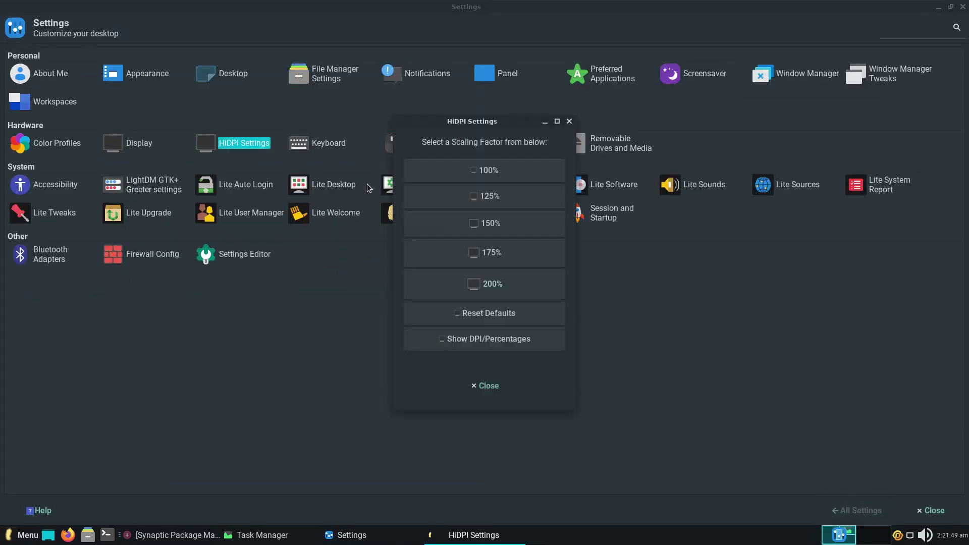
{"action": "left_click", "coordinate": [564, 122]}
- View the Keyboard panel's Application Shortcuts and Layout tabs
{"action": "left_click", "coordinate": [324, 147]}
{"action": "left_click", "coordinate": [95, 54]}
{"action": "left_click", "coordinate": [161, 54]}
{"action": "left_click", "coordinate": [857, 510]}
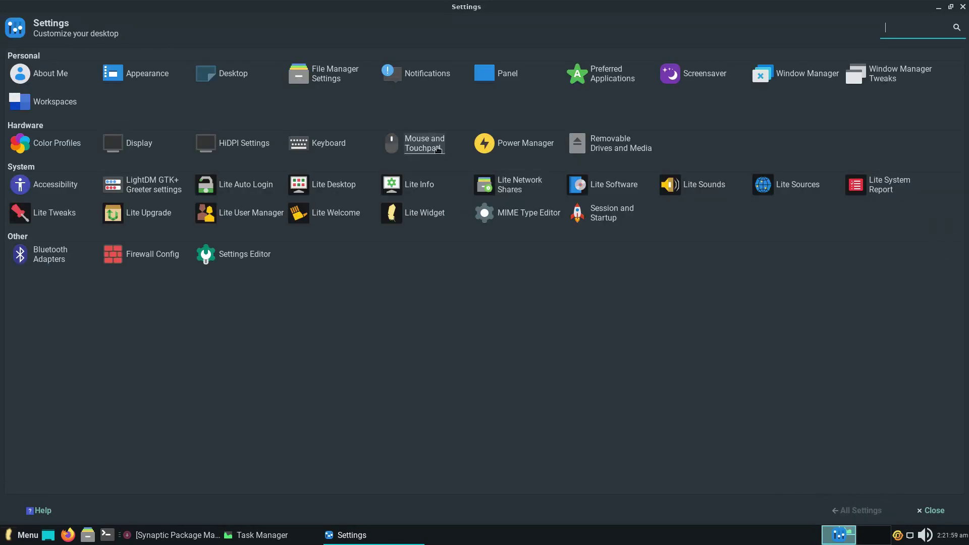
- View the cursor Theme tab in Mouse and Touchpad settings
{"action": "left_click", "coordinate": [438, 150]}
{"action": "left_click", "coordinate": [108, 55]}
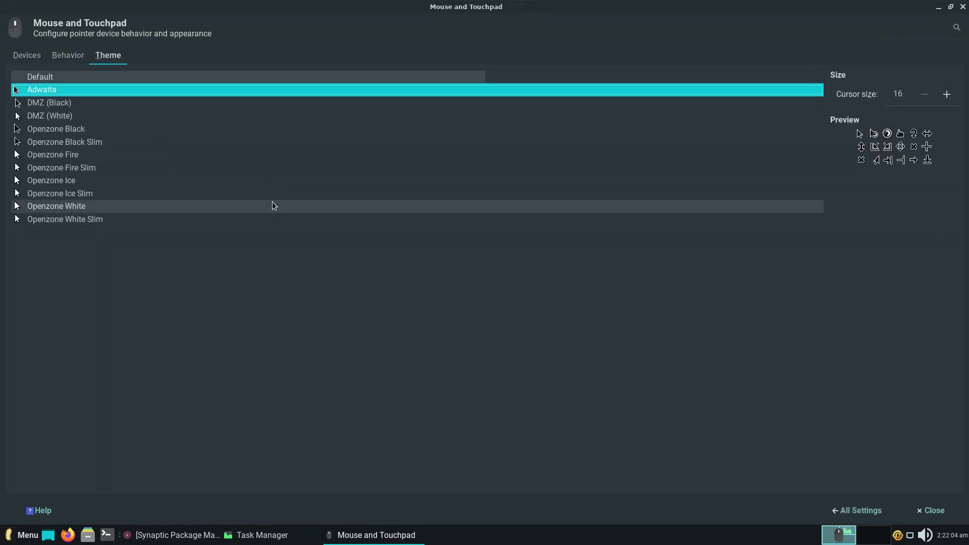
{"action": "left_click", "coordinate": [856, 510]}
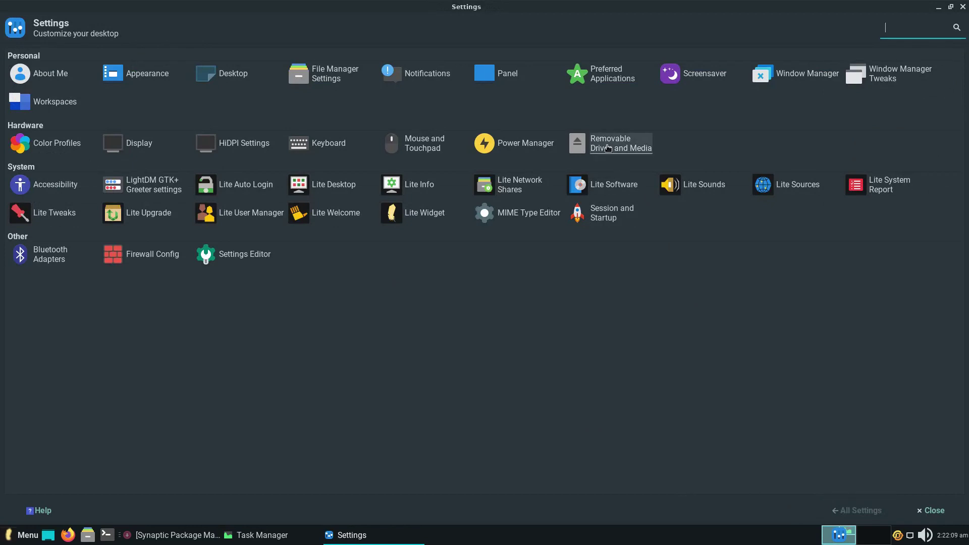
- Step through Removable Drives and Media tabs: Multimedia, Cameras, PDAs, Printers, Input Devices
{"action": "left_click", "coordinate": [608, 148]}
{"action": "left_click", "coordinate": [73, 55]}
{"action": "left_click", "coordinate": [121, 55]}
{"action": "left_click", "coordinate": [157, 55]}
{"action": "left_click", "coordinate": [193, 55]}
{"action": "left_click", "coordinate": [236, 56]}
{"action": "left_click", "coordinate": [856, 511]}
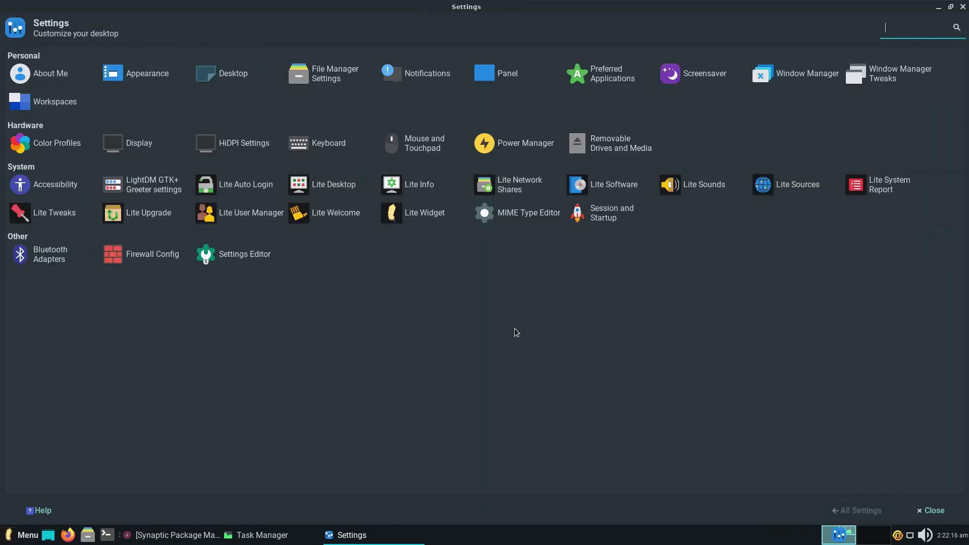
- View the Accessibility panel's Keyboard and Mouse tabs
{"action": "left_click", "coordinate": [62, 183]}
{"action": "left_click", "coordinate": [124, 54]}
{"action": "left_click", "coordinate": [165, 54]}
{"action": "left_click", "coordinate": [856, 511]}
- Authenticate into LightDM GTK+ Greeter, view its panel, position and misc options, then dismiss Lite Auto Login
{"action": "left_click", "coordinate": [151, 184]}
{"action": "key", "text": "Return"}
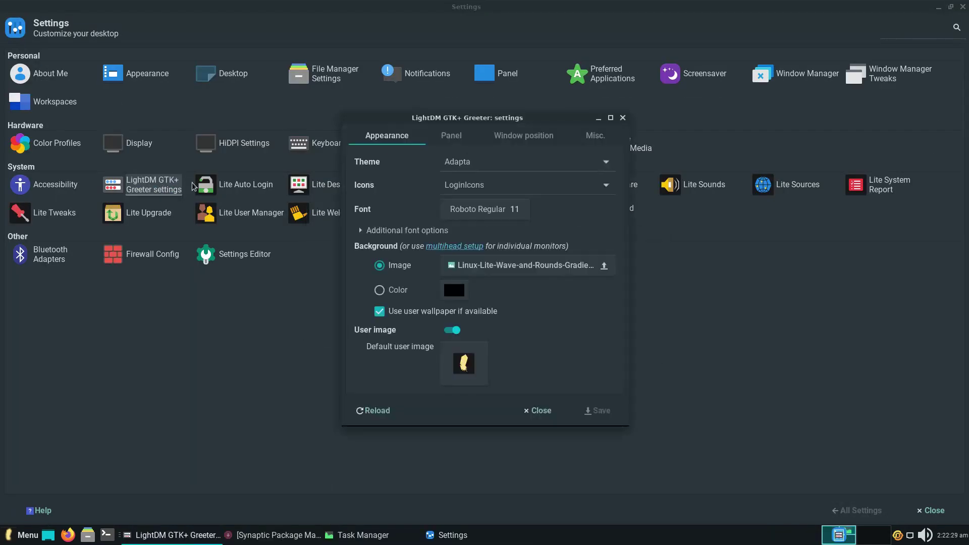
{"action": "left_click", "coordinate": [451, 135]}
{"action": "left_click", "coordinate": [523, 135]}
{"action": "left_click", "coordinate": [595, 136]}
{"action": "left_click", "coordinate": [622, 118]}
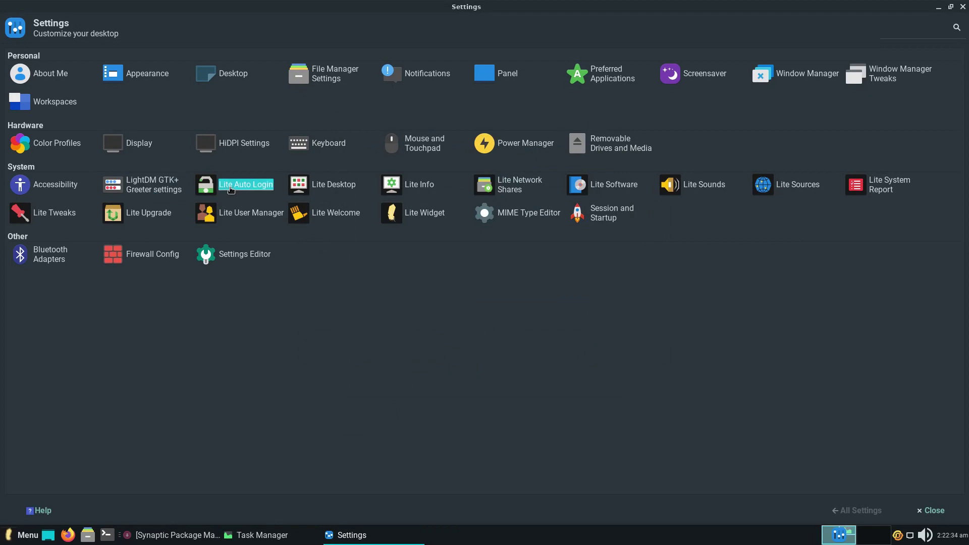
{"action": "left_click", "coordinate": [474, 301]}
- Open and close Lite Desktop's icon settings and Lite Info's virtual machine notice
{"action": "left_click", "coordinate": [345, 189]}
{"action": "left_click", "coordinate": [594, 160]}
{"action": "left_click", "coordinate": [416, 187]}
{"action": "left_click", "coordinate": [558, 294]}
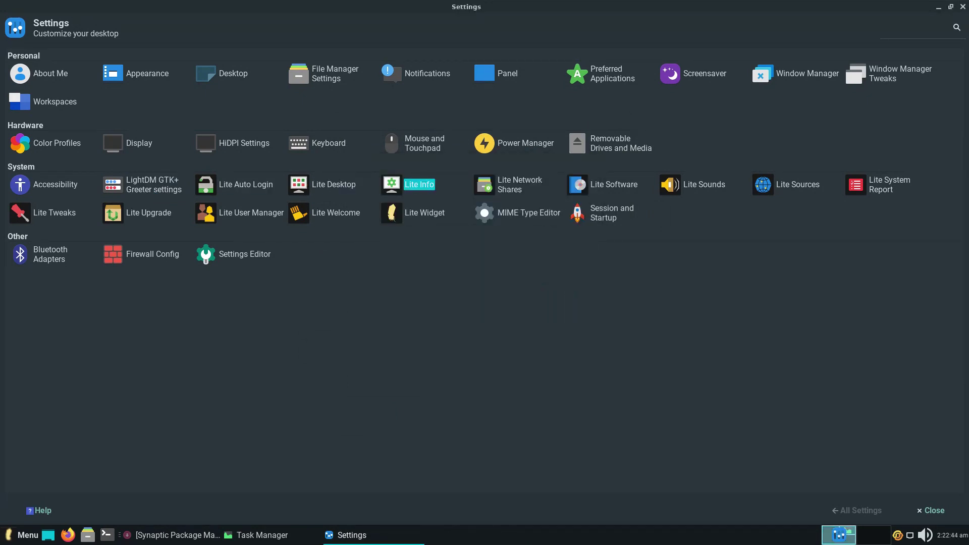
- Authenticate Lite Network Shares, open and close the Samba share config, reload it, then launch Lite Software
{"action": "left_click", "coordinate": [510, 187]}
{"action": "key", "text": "Return"}
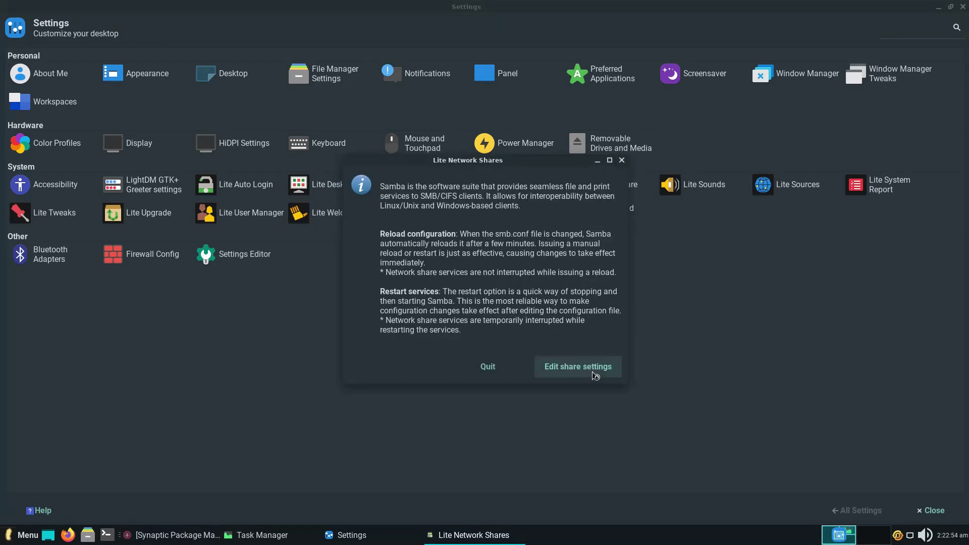
{"action": "left_click", "coordinate": [596, 375]}
{"action": "left_click", "coordinate": [500, 264]}
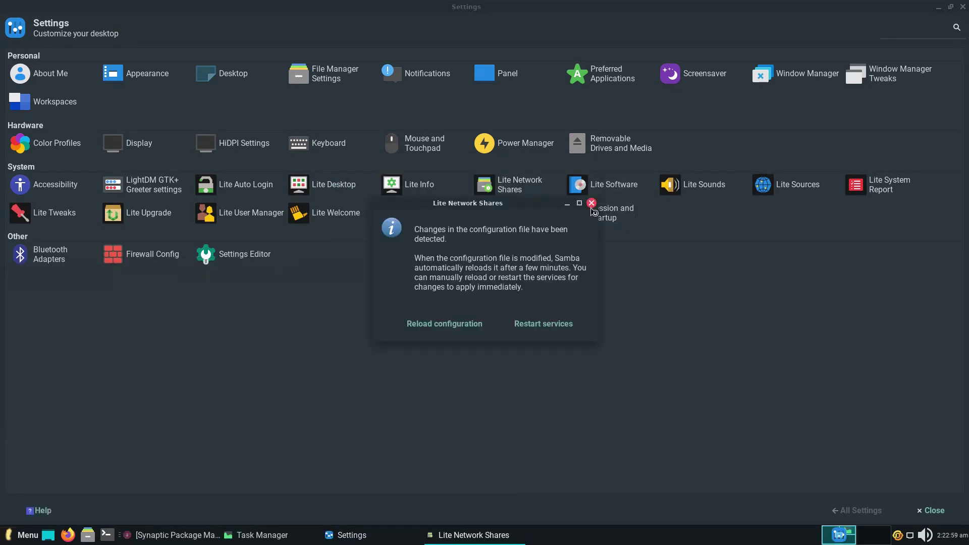
{"action": "left_click", "coordinate": [592, 206]}
{"action": "left_click", "coordinate": [555, 294]}
{"action": "left_click", "coordinate": [613, 185]}
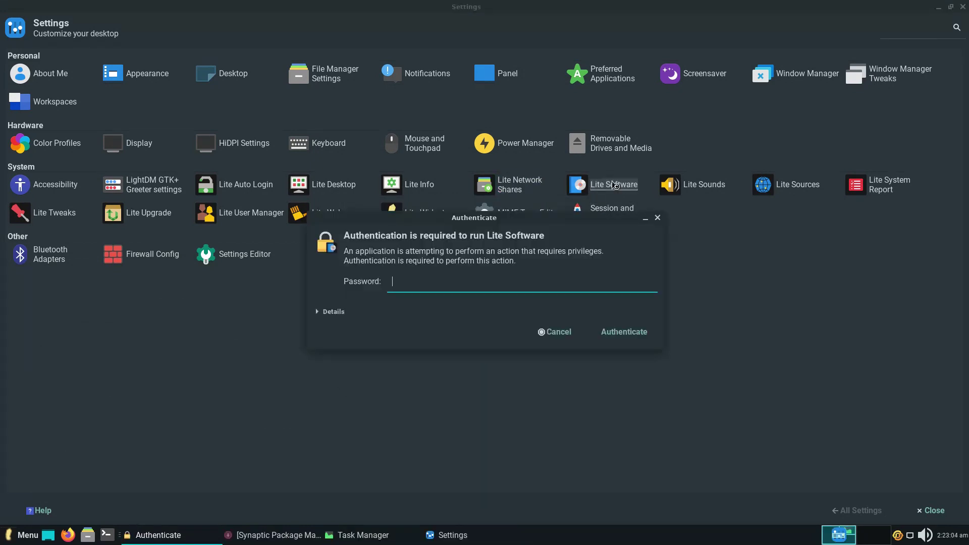
- Authenticate Lite Software, update the software sources, view the Install Software list, and quit
{"action": "key", "text": "Return"}
{"action": "left_click", "coordinate": [576, 322]}
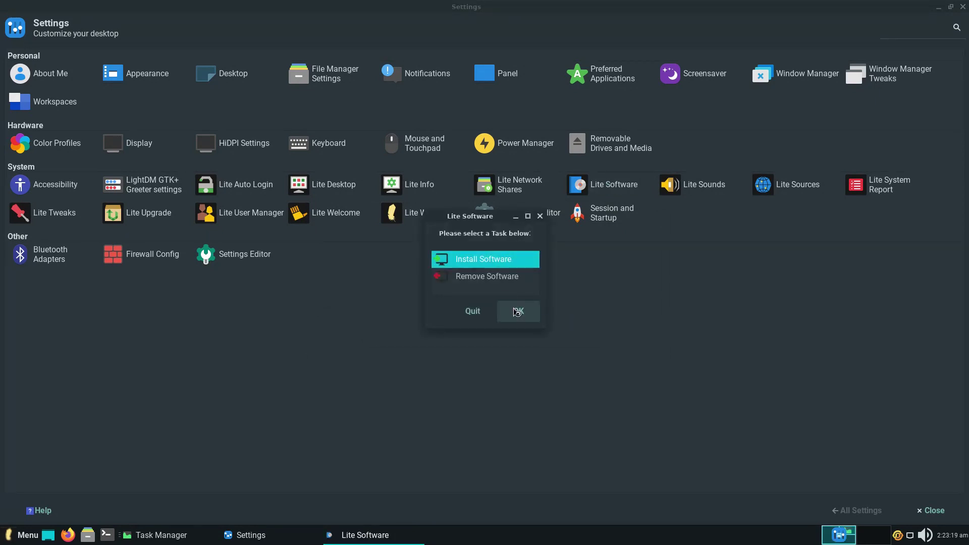
{"action": "left_click", "coordinate": [517, 312]}
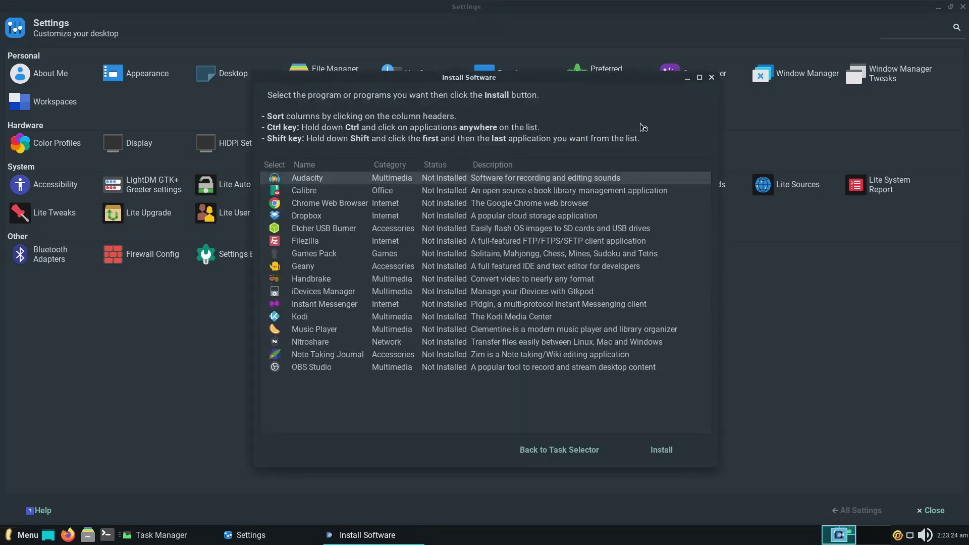
{"action": "key", "text": "Escape"}
{"action": "left_click", "coordinate": [473, 310]}
- Open and close Lite Sounds, then Lite Sources after entering the administrator password
{"action": "left_click", "coordinate": [704, 184]}
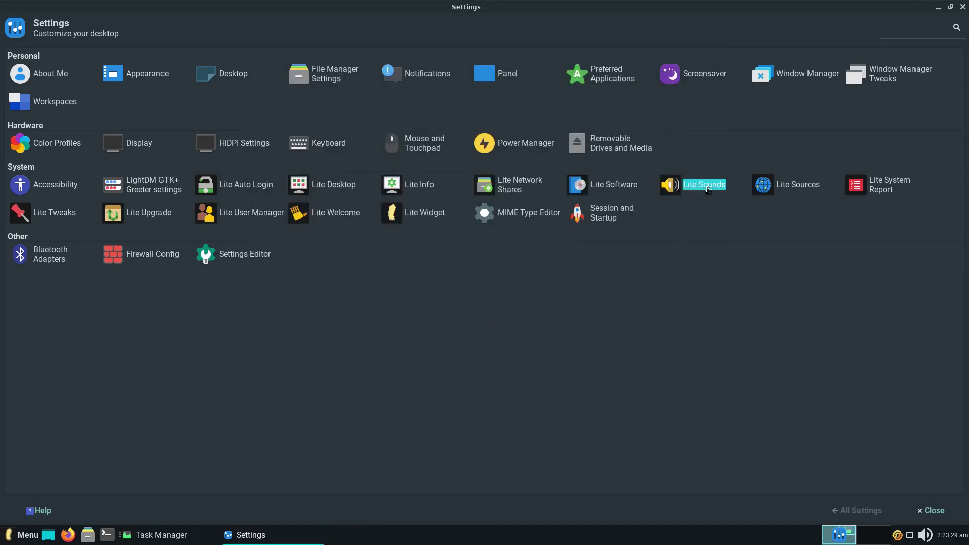
{"action": "left_click", "coordinate": [551, 138]}
{"action": "left_click", "coordinate": [797, 185]}
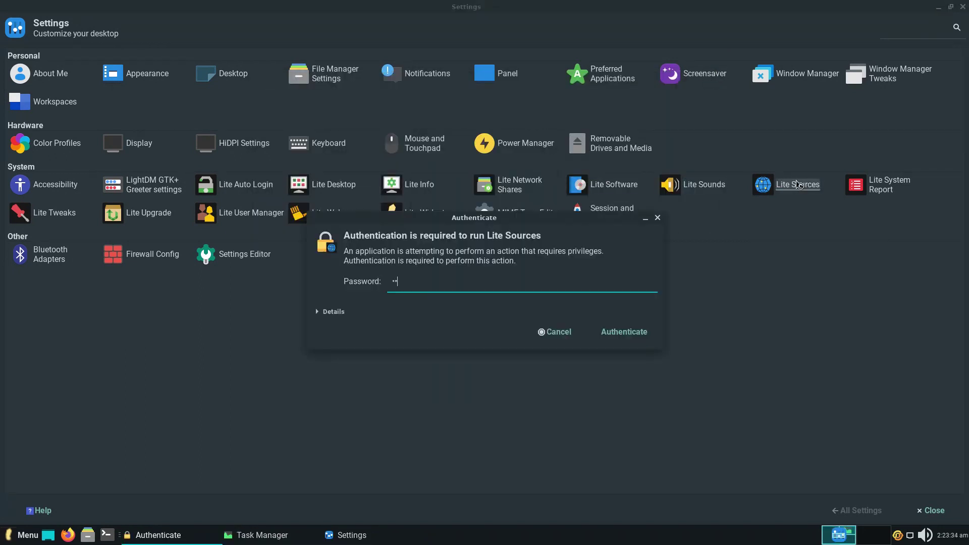
{"action": "key", "text": "Return"}
{"action": "left_click", "coordinate": [435, 8]}
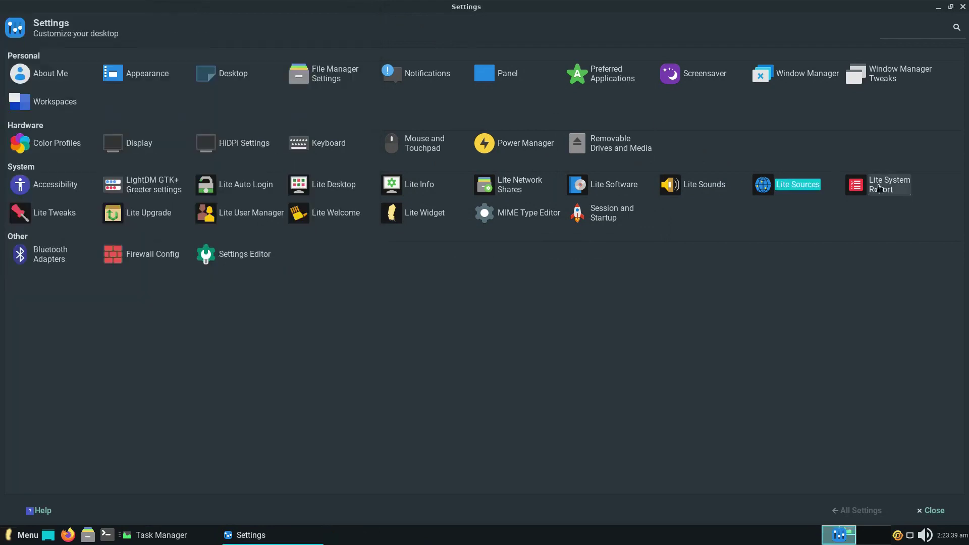
- Open Lite System Report with the administrator password and close it, then open and close Lite Tweaks
{"action": "left_click", "coordinate": [879, 188]}
{"action": "left_click", "coordinate": [566, 249]}
{"action": "type", "text": "****"}
{"action": "key", "text": "Return"}
{"action": "left_click", "coordinate": [570, 119]}
{"action": "left_click", "coordinate": [46, 216]}
{"action": "left_click", "coordinate": [699, 114]}
- Check for a Lite Upgrade (none needed), view User Manager's info, and close the Welcome screen
{"action": "left_click", "coordinate": [151, 212]}
{"action": "left_click", "coordinate": [554, 293]}
{"action": "left_click", "coordinate": [247, 213]}
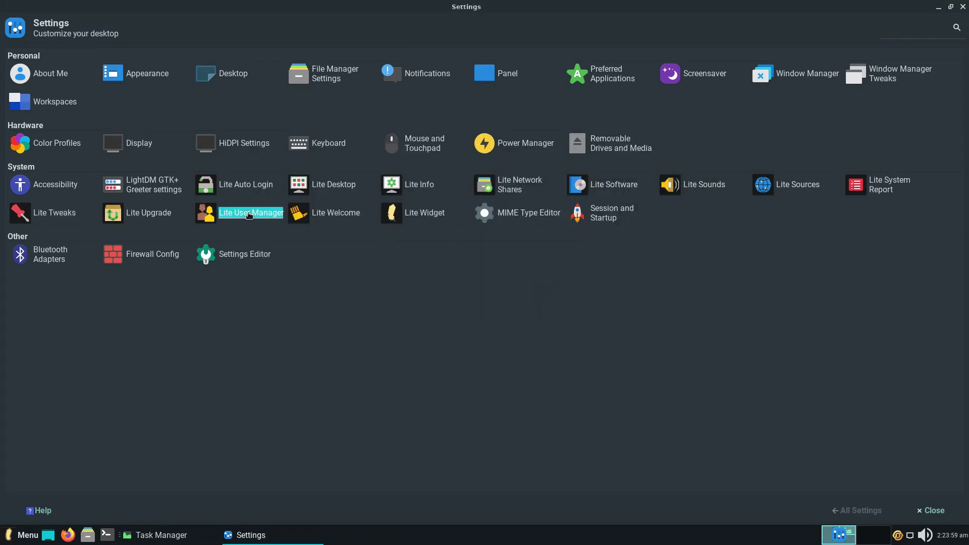
{"action": "left_click", "coordinate": [83, 22]}
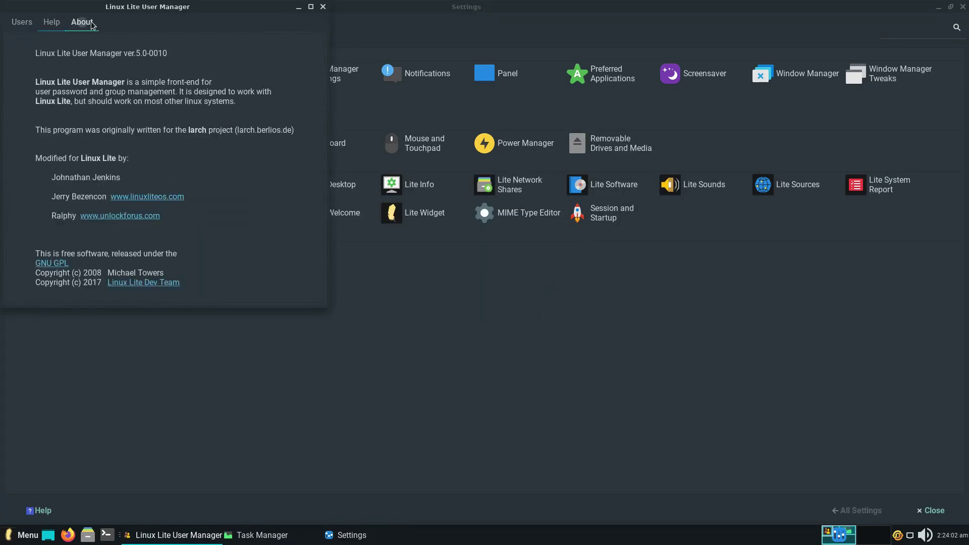
{"action": "left_click", "coordinate": [323, 7]}
{"action": "left_click", "coordinate": [342, 212]}
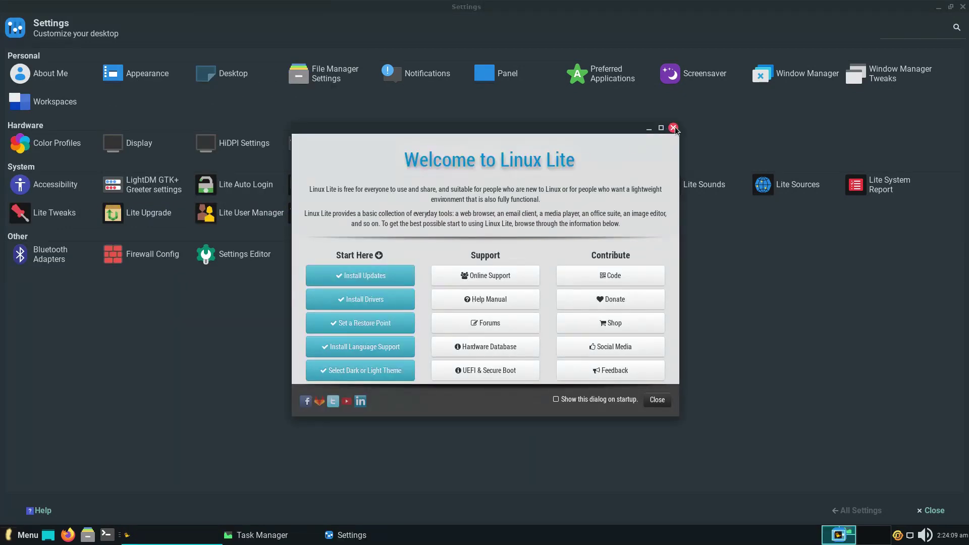
{"action": "left_click", "coordinate": [674, 128]}
- Open and close Lite Widget and the MIME Type Editor
{"action": "left_click", "coordinate": [434, 214]}
{"action": "left_click", "coordinate": [542, 207]}
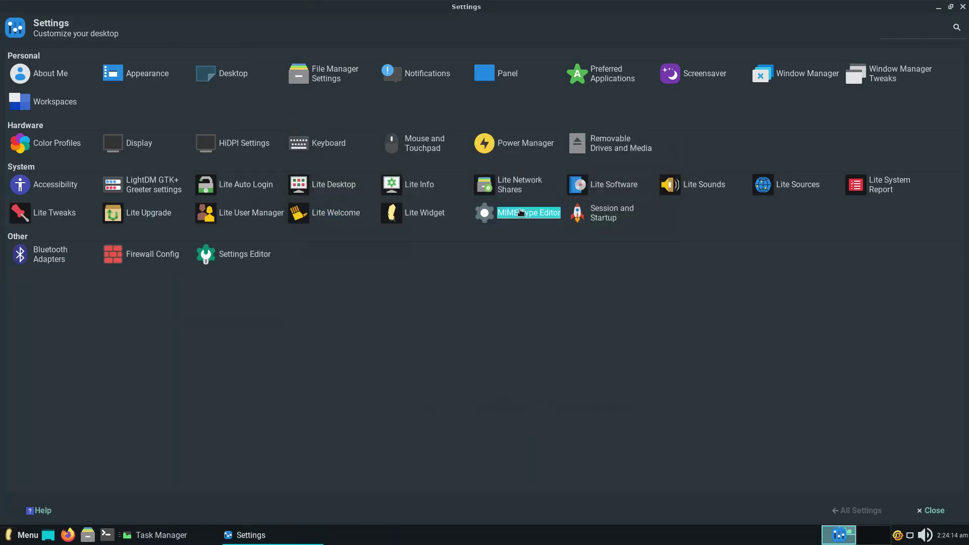
{"action": "left_click", "coordinate": [520, 213]}
{"action": "left_click", "coordinate": [856, 510]}
- View Session and Startup's Autostart, Current Session and Advanced tabs, then open Bluetooth Adapters
{"action": "left_click", "coordinate": [600, 210]}
{"action": "left_click", "coordinate": [90, 55]}
{"action": "left_click", "coordinate": [168, 55]}
{"action": "left_click", "coordinate": [226, 55]}
{"action": "left_click", "coordinate": [843, 512]}
{"action": "left_click", "coordinate": [44, 250]}
- Decline Bluetooth auto-enable, then open Firewall Config with the administrator password and close it
{"action": "left_click", "coordinate": [531, 292]}
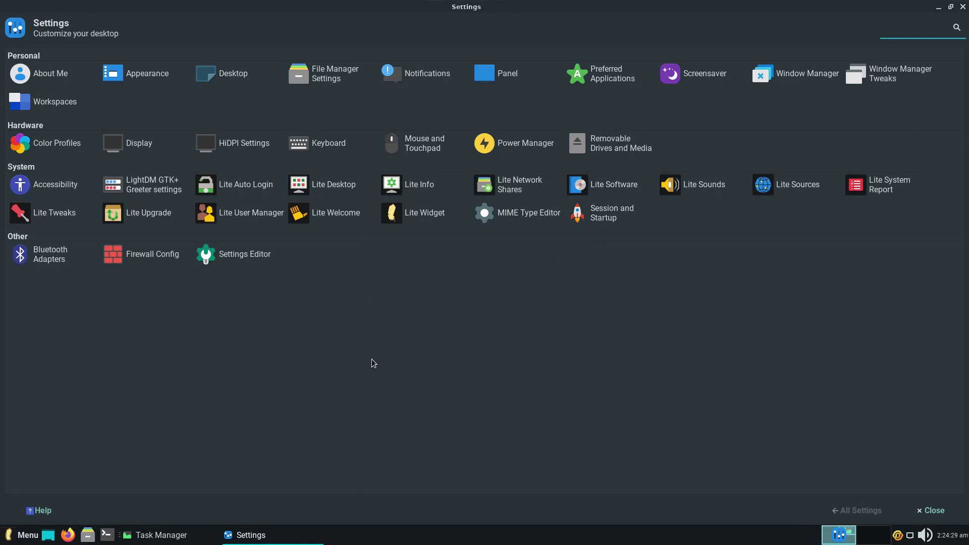
{"action": "left_click", "coordinate": [152, 254]}
{"action": "key", "text": "Return"}
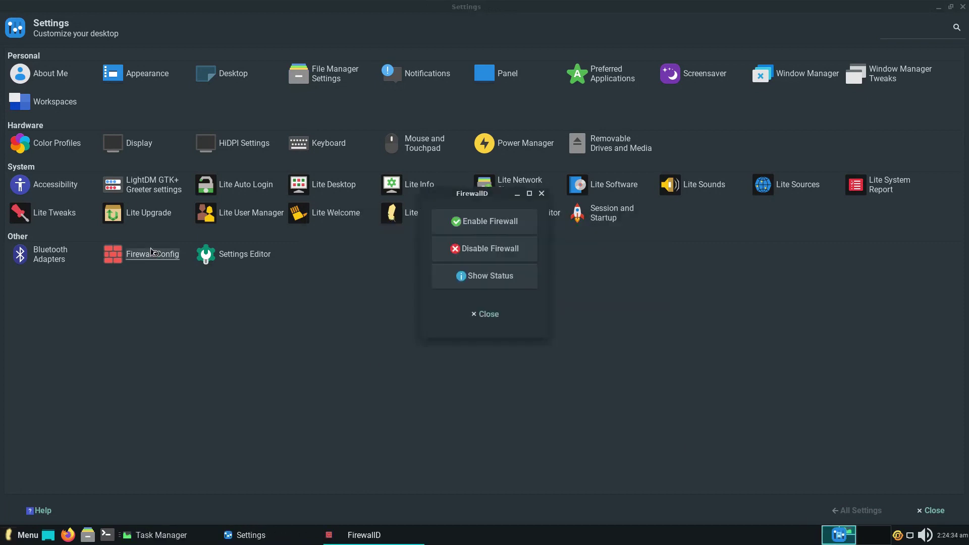
{"action": "left_click", "coordinate": [541, 194]}
- In Settings Editor, view the keyboards, thunar, thunar-volman, appfinder, desktop, keyboard-shortcuts and mime-settings channels
{"action": "left_click", "coordinate": [245, 254]}
{"action": "left_click", "coordinate": [30, 80]}
{"action": "left_click", "coordinate": [38, 92]}
{"action": "left_click", "coordinate": [40, 104]}
{"action": "left_click", "coordinate": [43, 117]}
{"action": "left_click", "coordinate": [44, 130]}
{"action": "left_click", "coordinate": [45, 143]}
{"action": "left_click", "coordinate": [46, 155]}
- View the notifyd through xsettings channels, close Settings Editor, and open the application menu
{"action": "left_click", "coordinate": [47, 168]}
{"action": "left_click", "coordinate": [48, 180]}
{"action": "left_click", "coordinate": [50, 193]}
{"action": "left_click", "coordinate": [50, 205]}
{"action": "left_click", "coordinate": [51, 218]}
{"action": "left_click", "coordinate": [51, 231]}
{"action": "left_click", "coordinate": [52, 243]}
{"action": "left_click", "coordinate": [52, 269]}
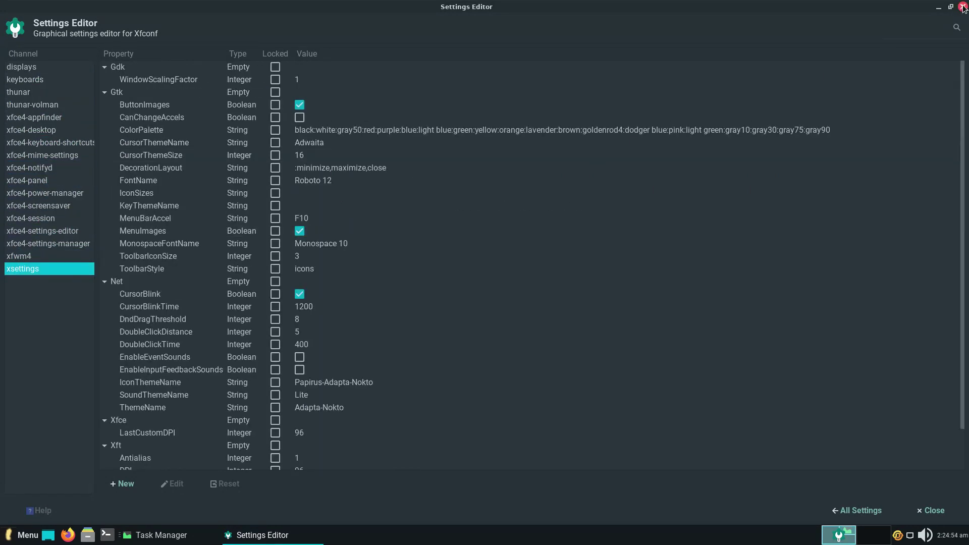
{"action": "left_click", "coordinate": [962, 6]}
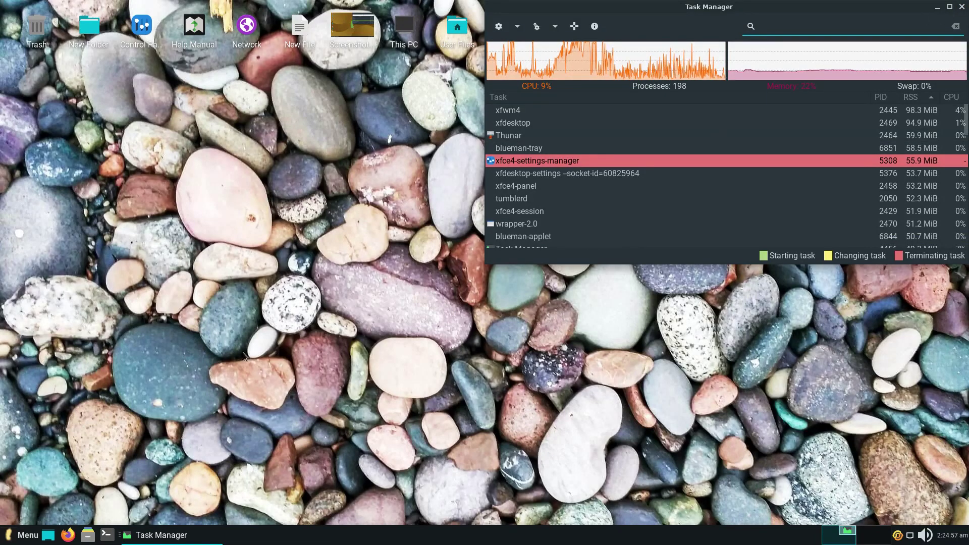
{"action": "left_click", "coordinate": [22, 535]}
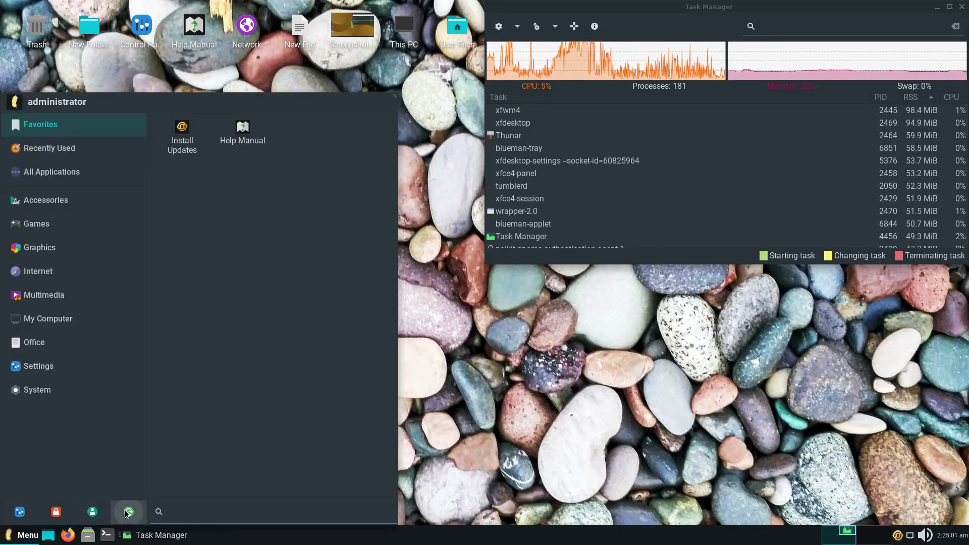